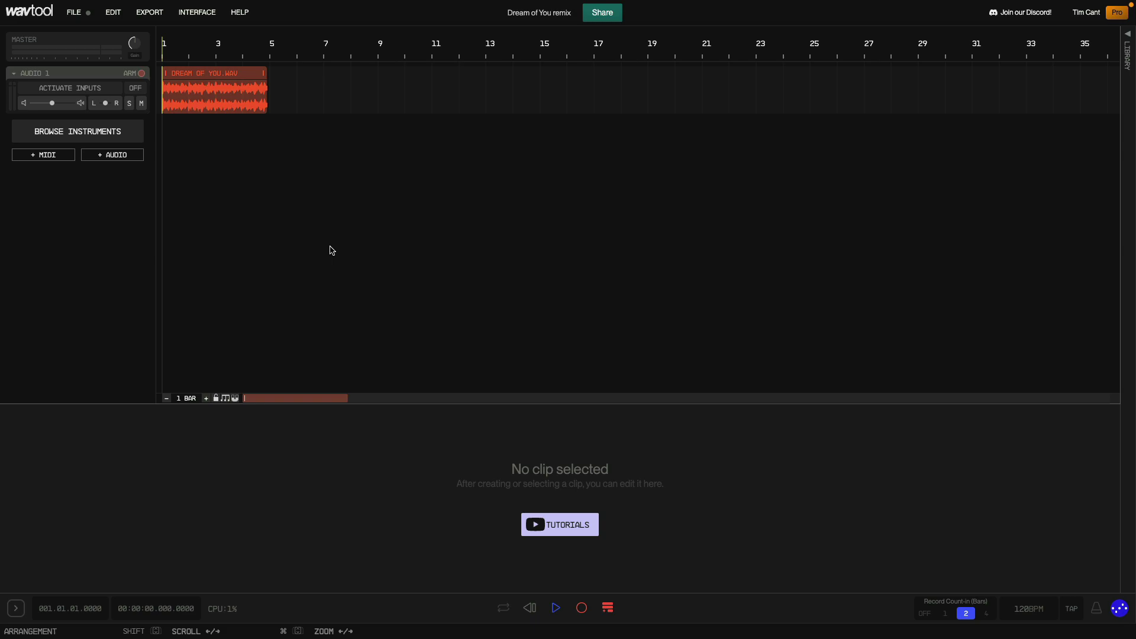
Open the DREAM OF YOU.WAV clip in the clip editor and listen to it briefly.
{"action": "left_click", "coordinate": [205, 79]}
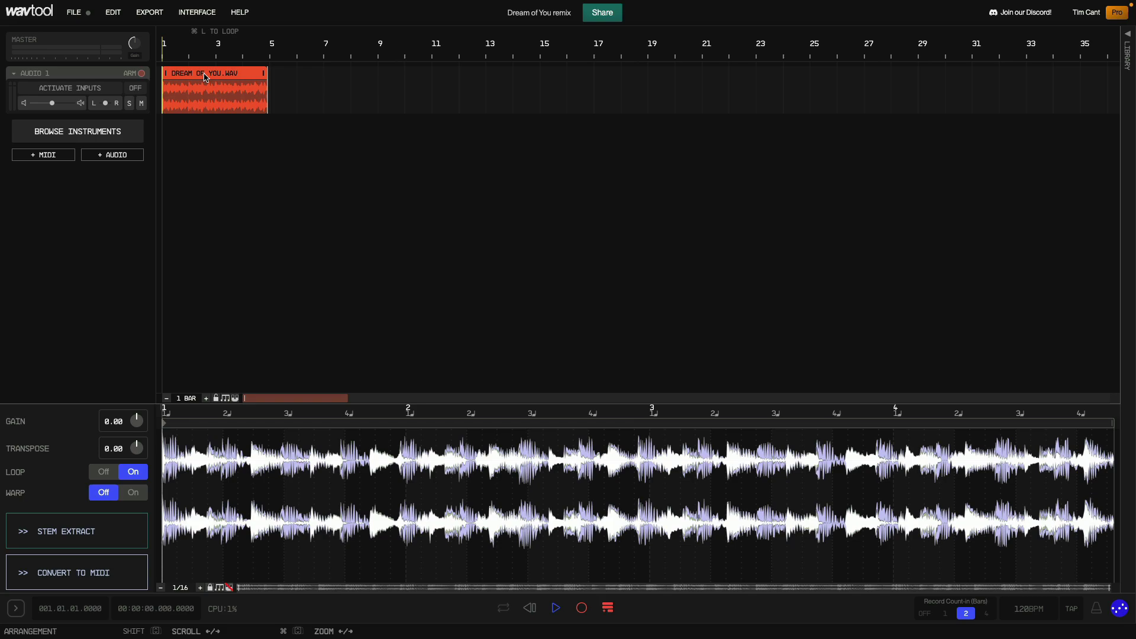
{"action": "key", "text": "space"}
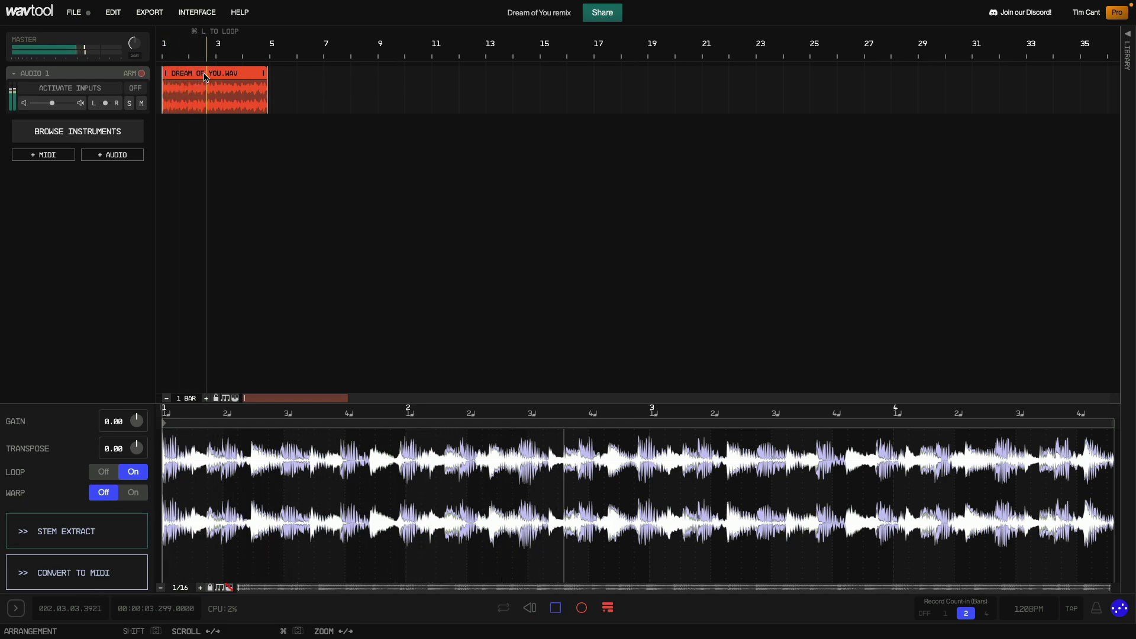
{"action": "key", "text": "space"}
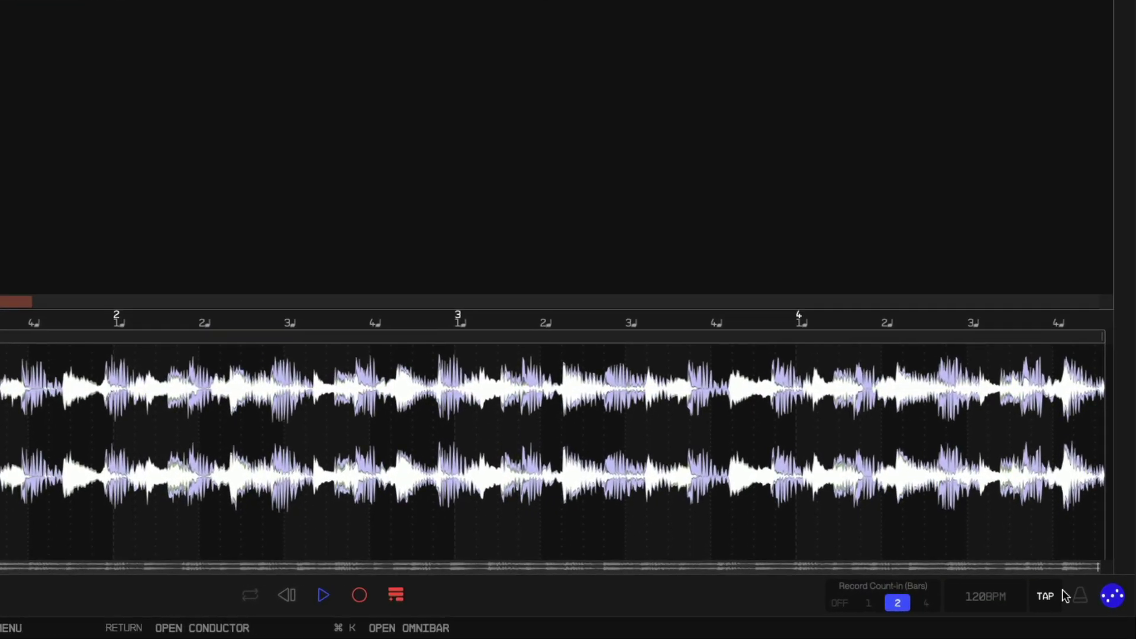
Turn on the metronome and play the clip against the click.
{"action": "left_click", "coordinate": [1080, 595]}
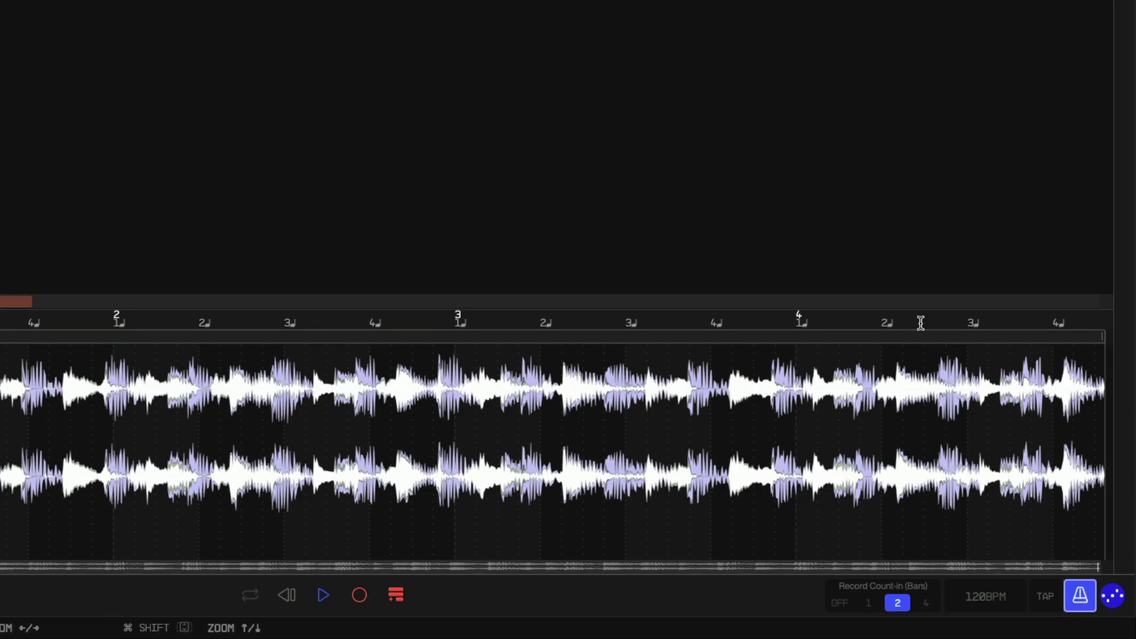
{"action": "key", "text": "space"}
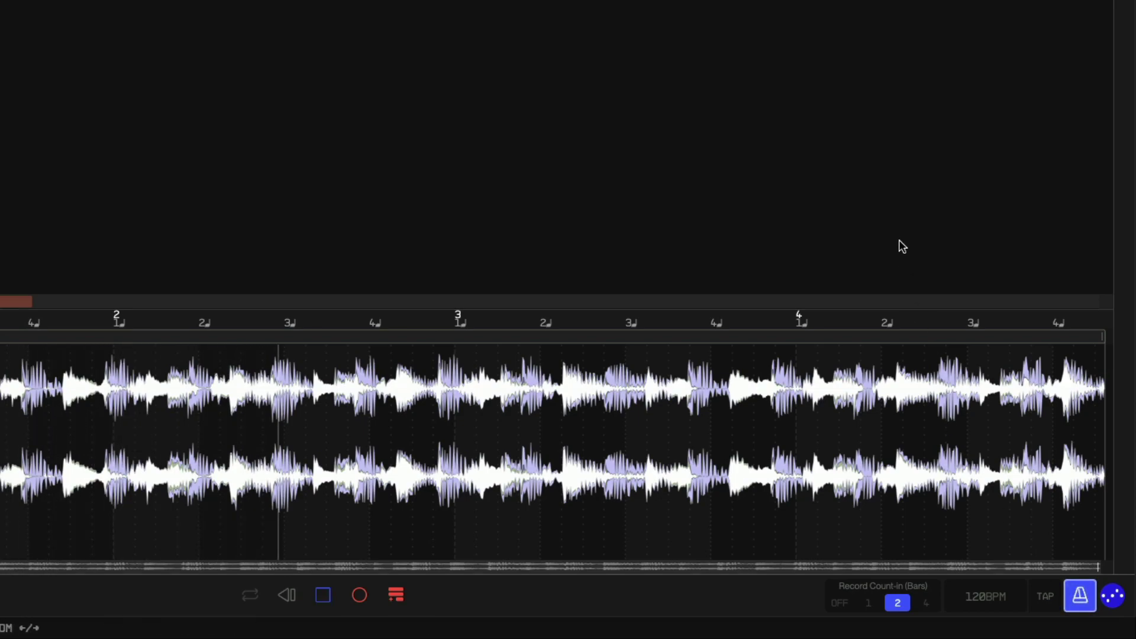
{"action": "key", "text": "space"}
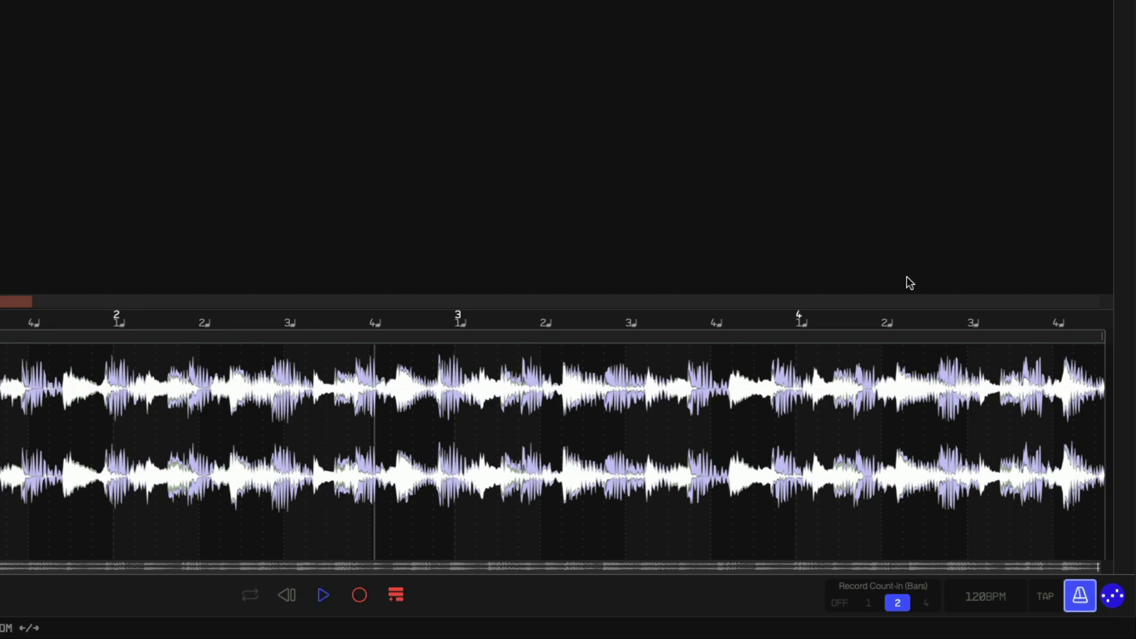
Set the project tempo to 123 BPM and restart playback from bar 1.
{"action": "left_click", "coordinate": [989, 597]}
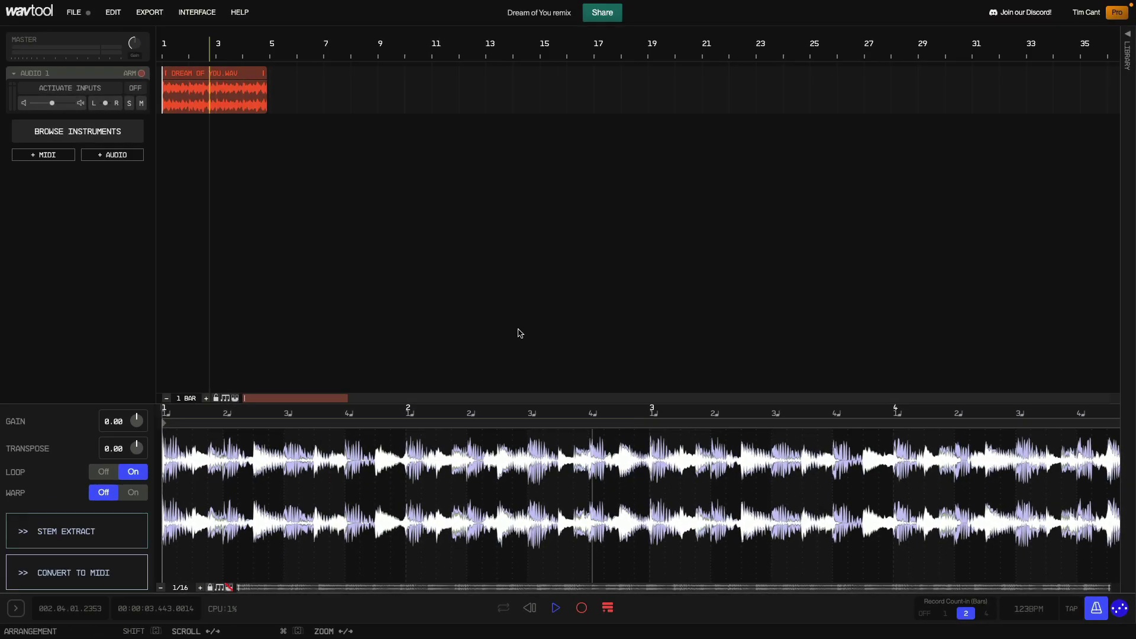
{"action": "left_click", "coordinate": [495, 293]}
{"action": "key", "text": "Home"}
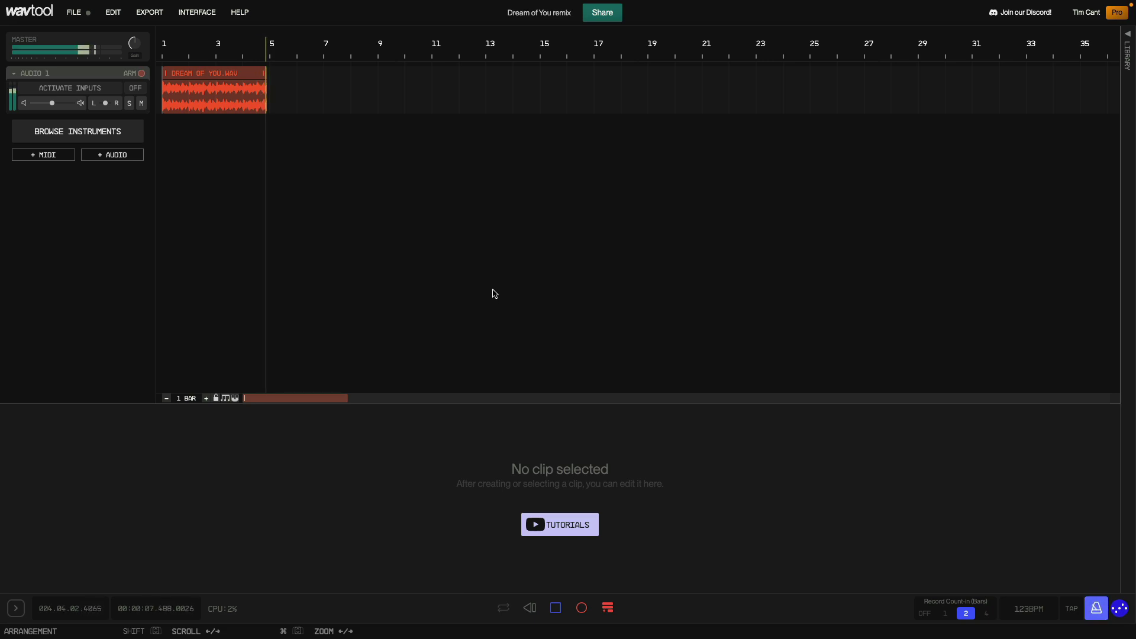
Stop playback, switch the metronome off, and show the Library panel.
{"action": "key", "text": "space"}
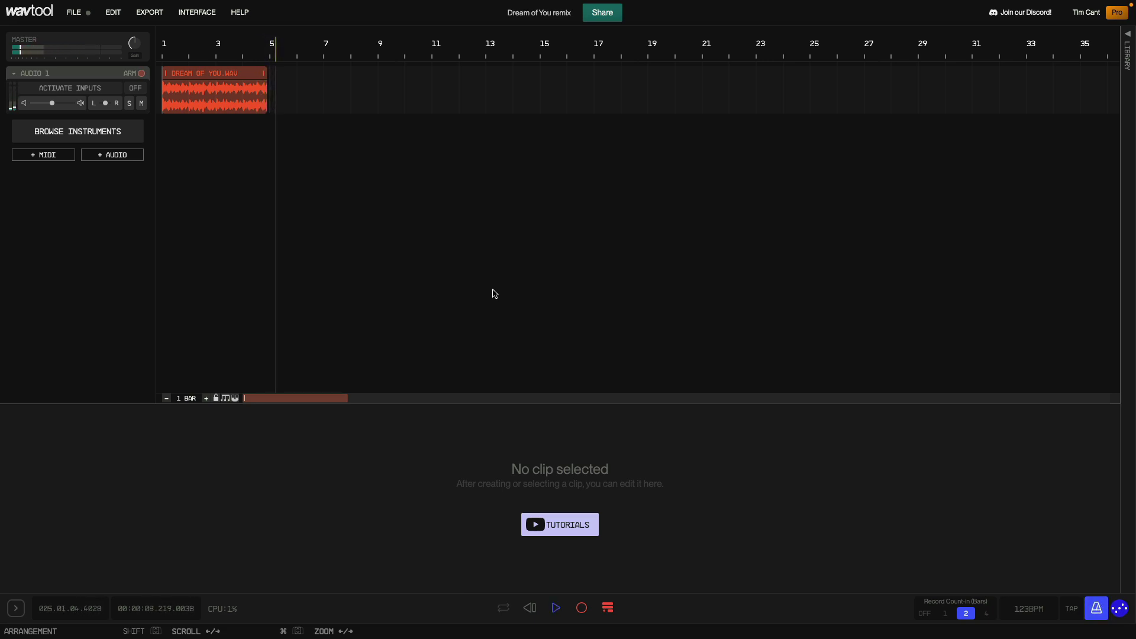
{"action": "left_click", "coordinate": [1097, 609]}
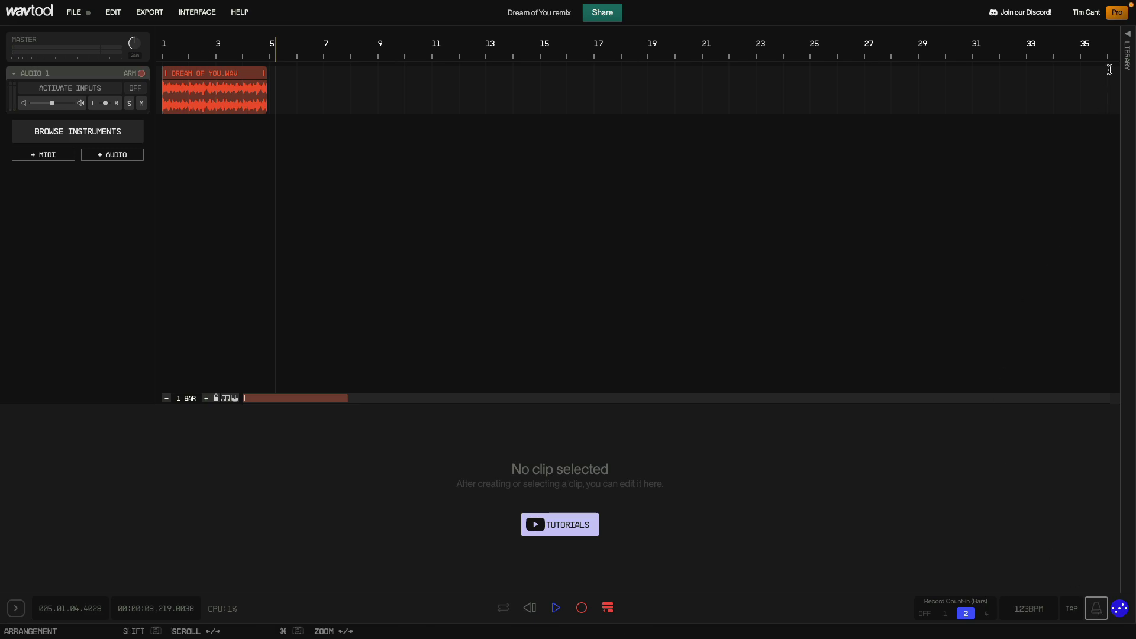
{"action": "left_click", "coordinate": [1128, 37]}
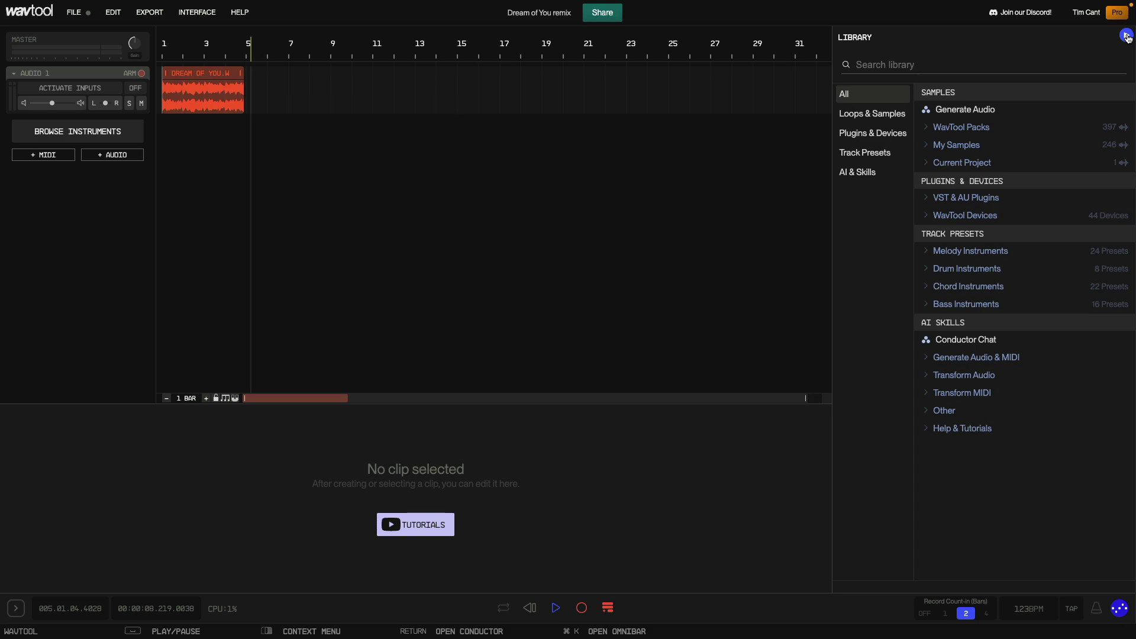
Filter the Library to AI & Skills and launch Stem Extract on the Dream of You clip.
{"action": "left_click", "coordinate": [880, 172]}
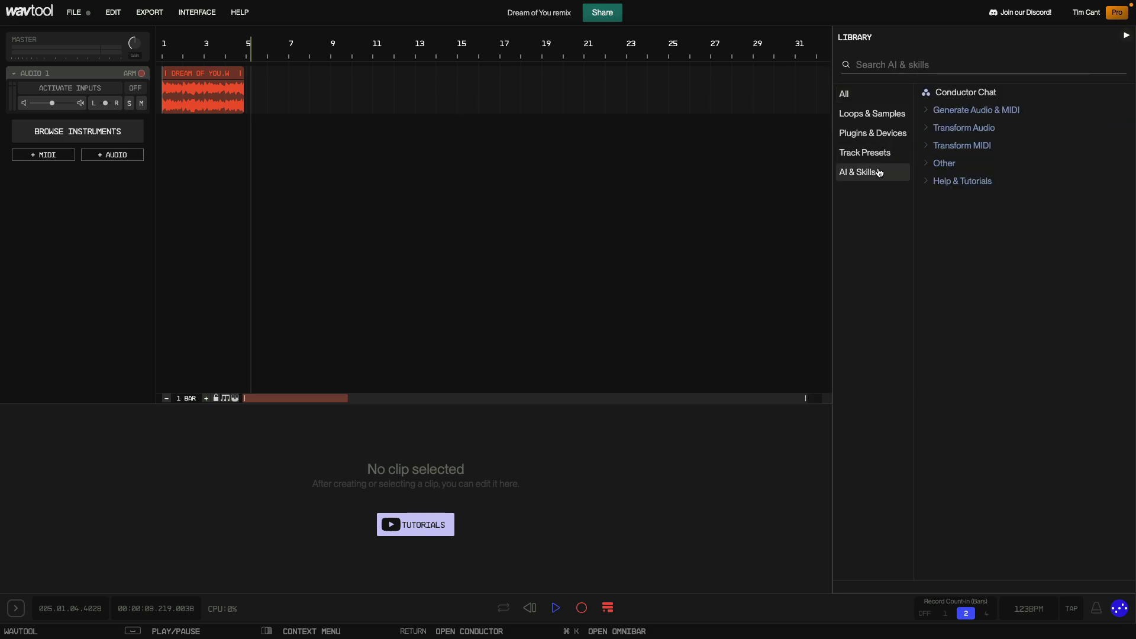
{"action": "left_click", "coordinate": [959, 129]}
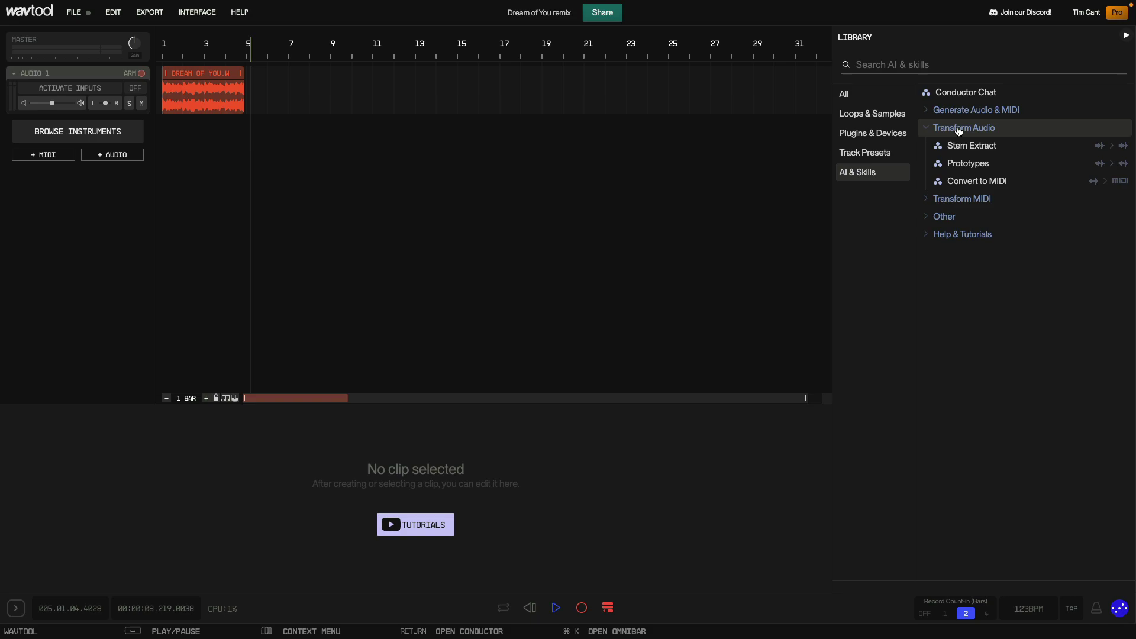
{"action": "left_click", "coordinate": [222, 81]}
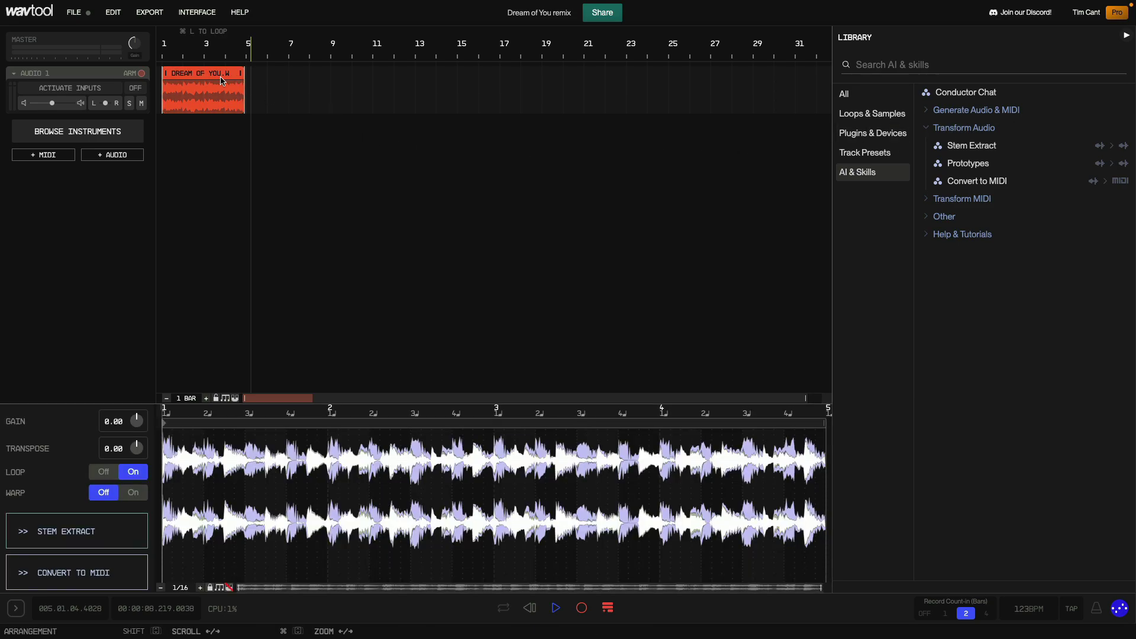
{"action": "left_click", "coordinate": [969, 147]}
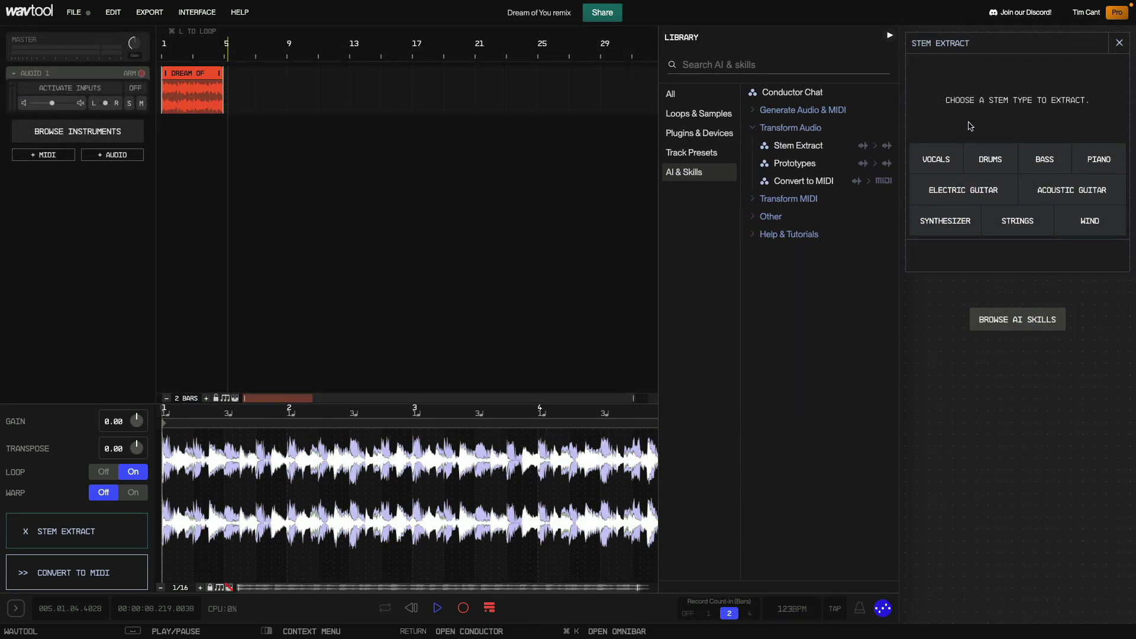
Extract VOCALS, preview the stems, place VOCALS on a new Audio 2 track, and clear.
{"action": "left_click", "coordinate": [931, 159]}
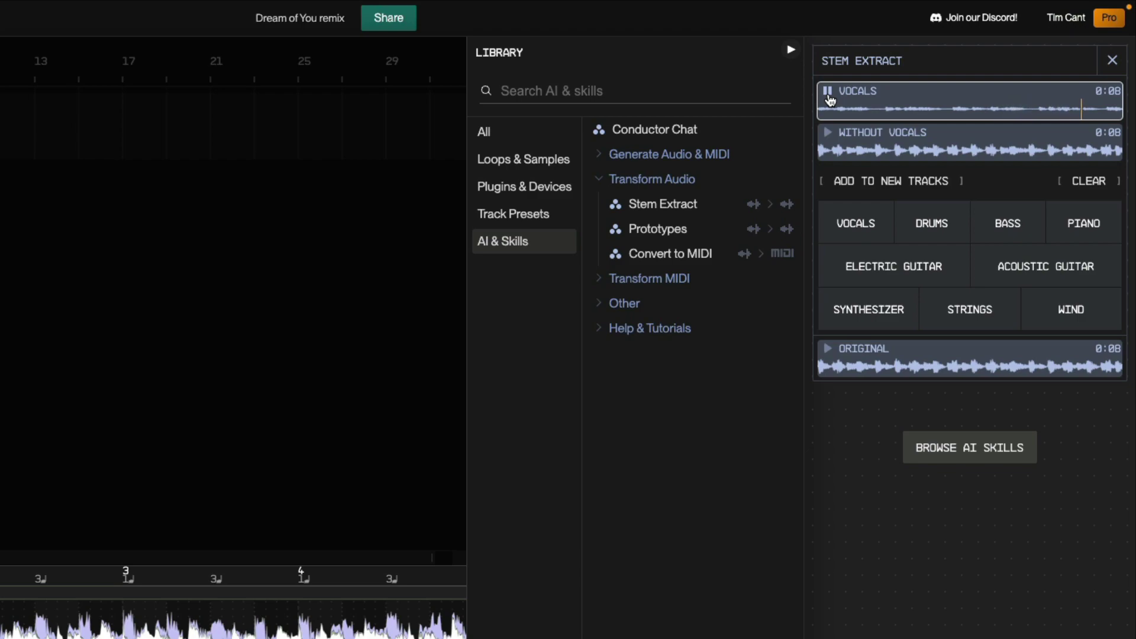
{"action": "left_click", "coordinate": [828, 134]}
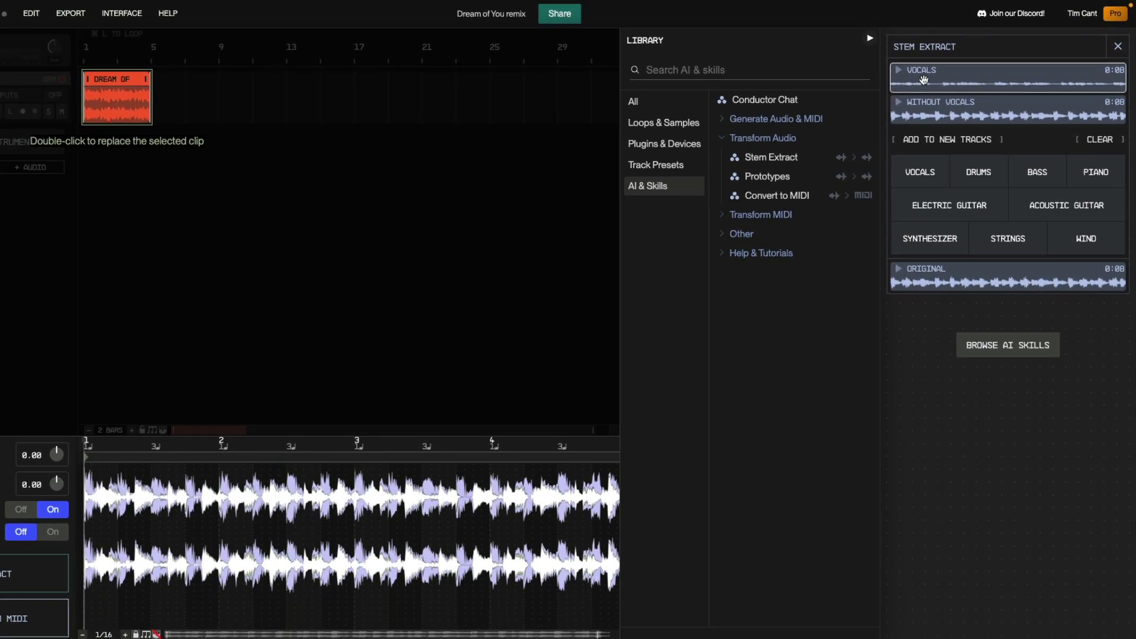
{"action": "left_click_drag", "start_coordinate": [938, 76], "coordinate": [161, 161]}
{"action": "left_click", "coordinate": [164, 163]}
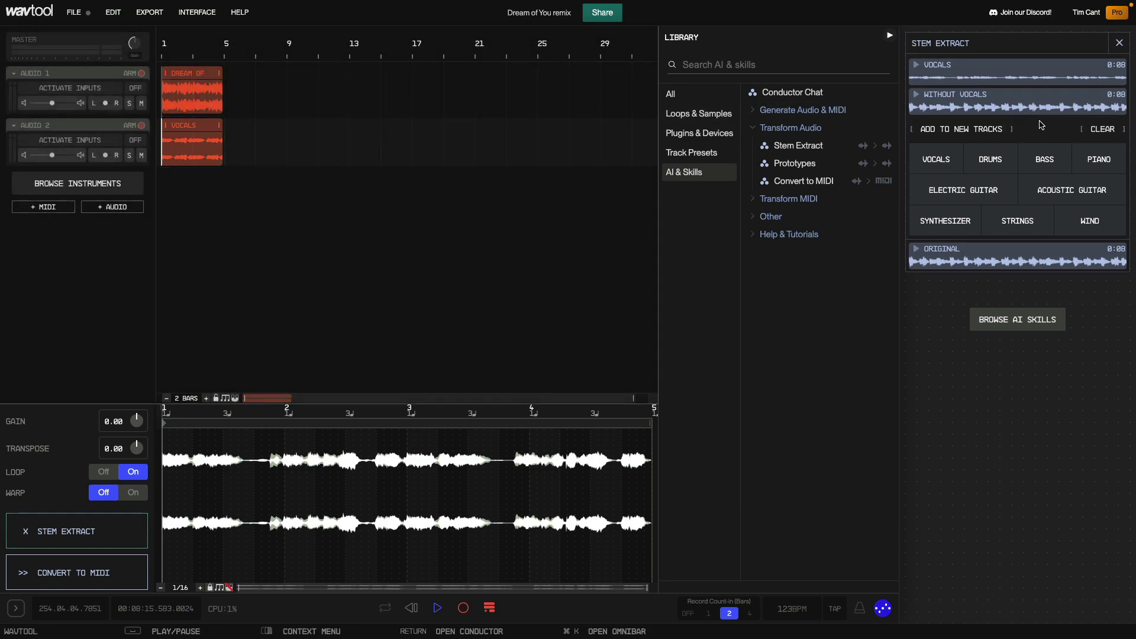
{"action": "left_click", "coordinate": [1090, 131]}
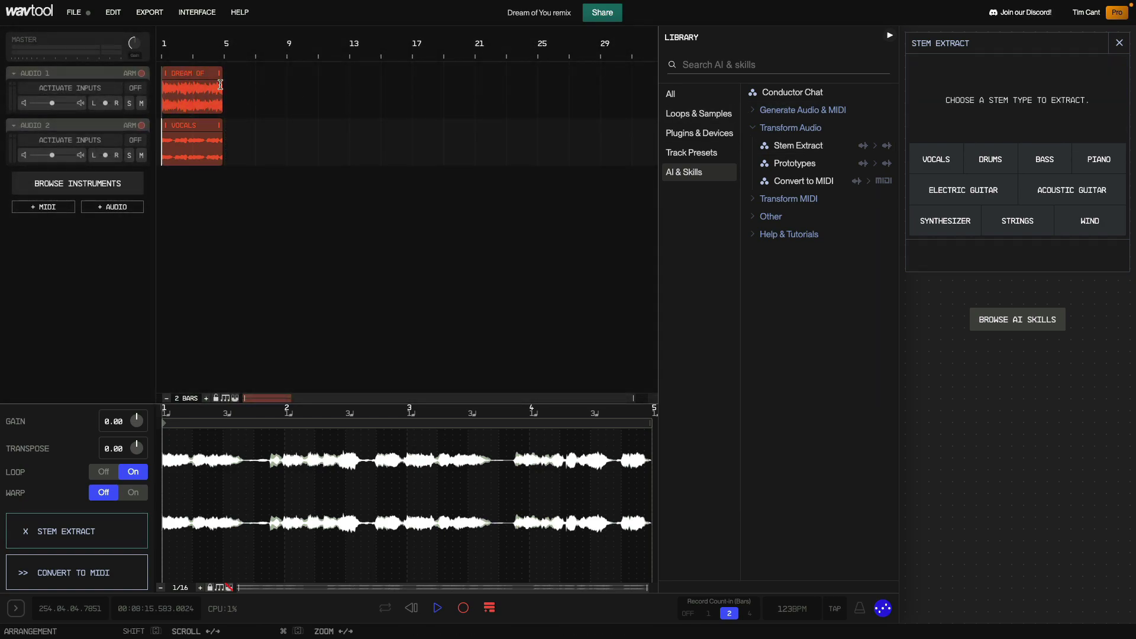
Extract the DRUMS stem onto a new Audio 3 track and clear the results.
{"action": "left_click", "coordinate": [190, 75]}
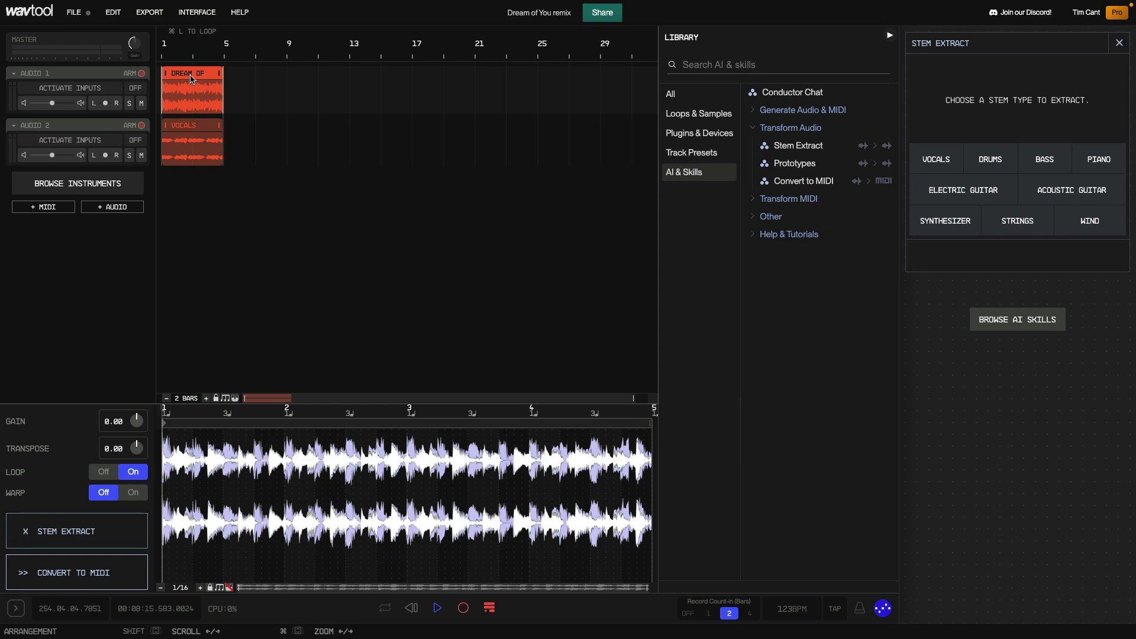
{"action": "left_click", "coordinate": [976, 158]}
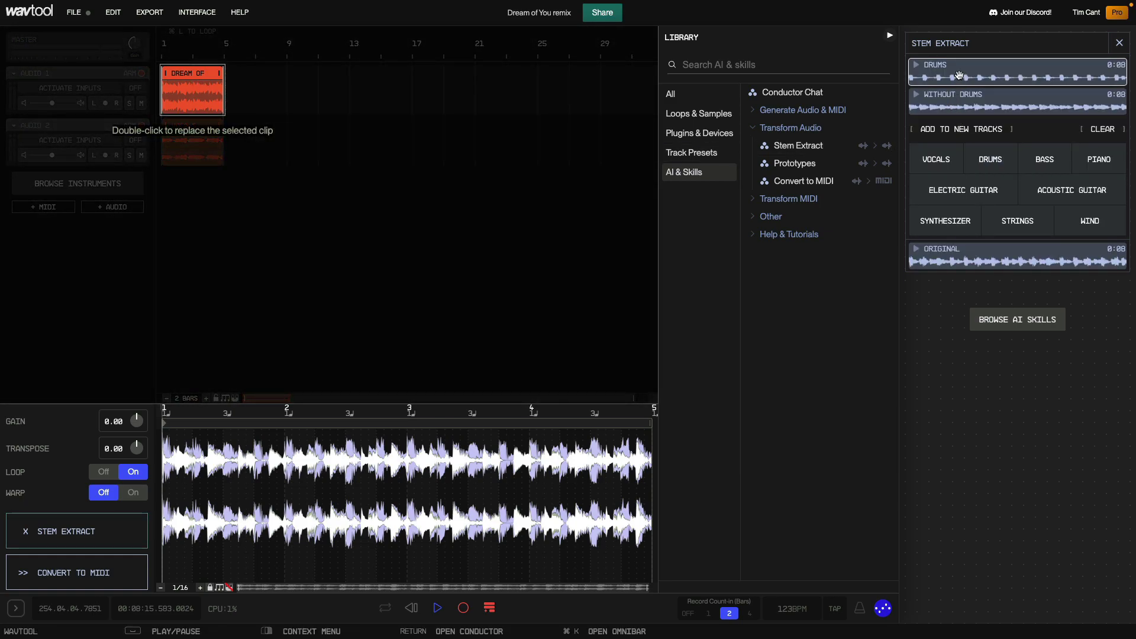
{"action": "left_click_drag", "start_coordinate": [1006, 74], "coordinate": [170, 214]}
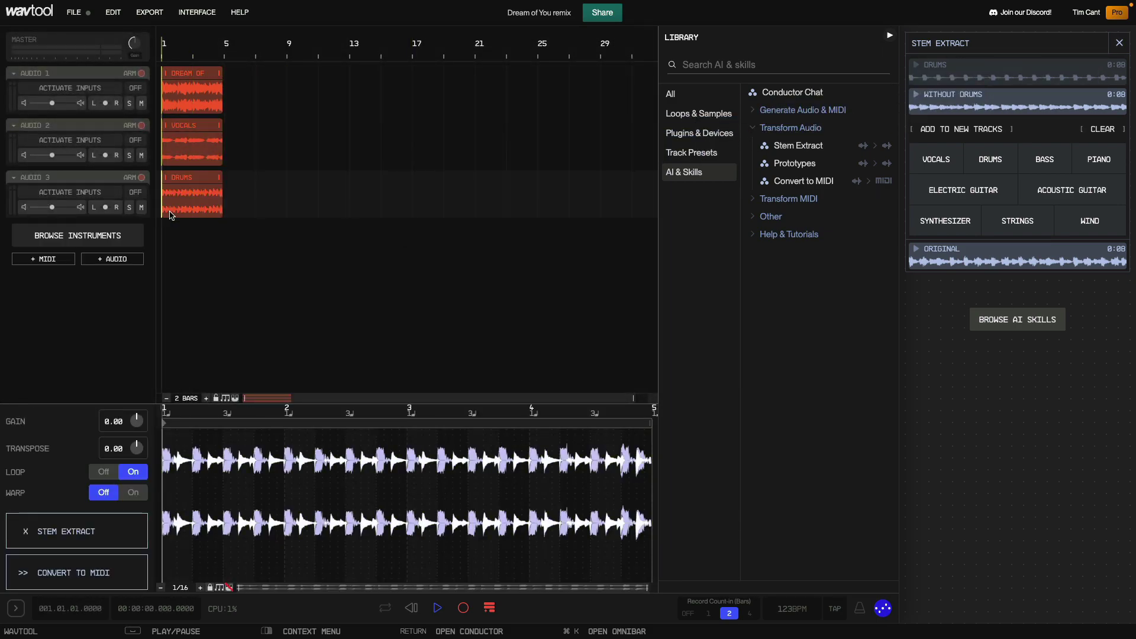
{"action": "left_click", "coordinate": [1096, 128]}
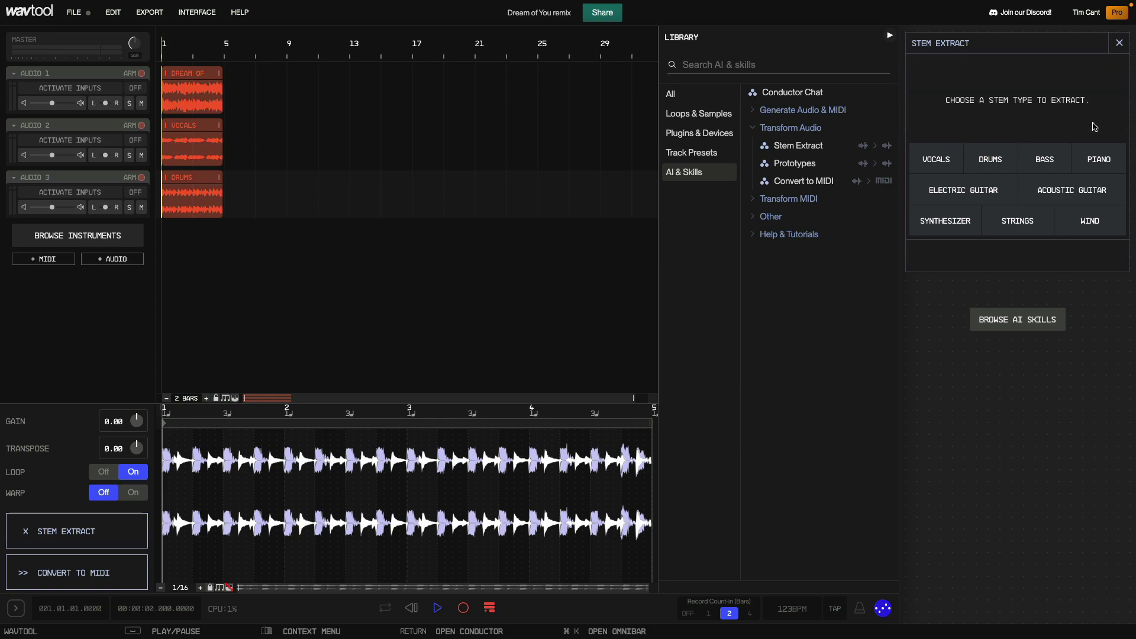
Extract the BASS stem from the full-mix clip and drag it into the arrangement.
{"action": "left_click", "coordinate": [194, 79]}
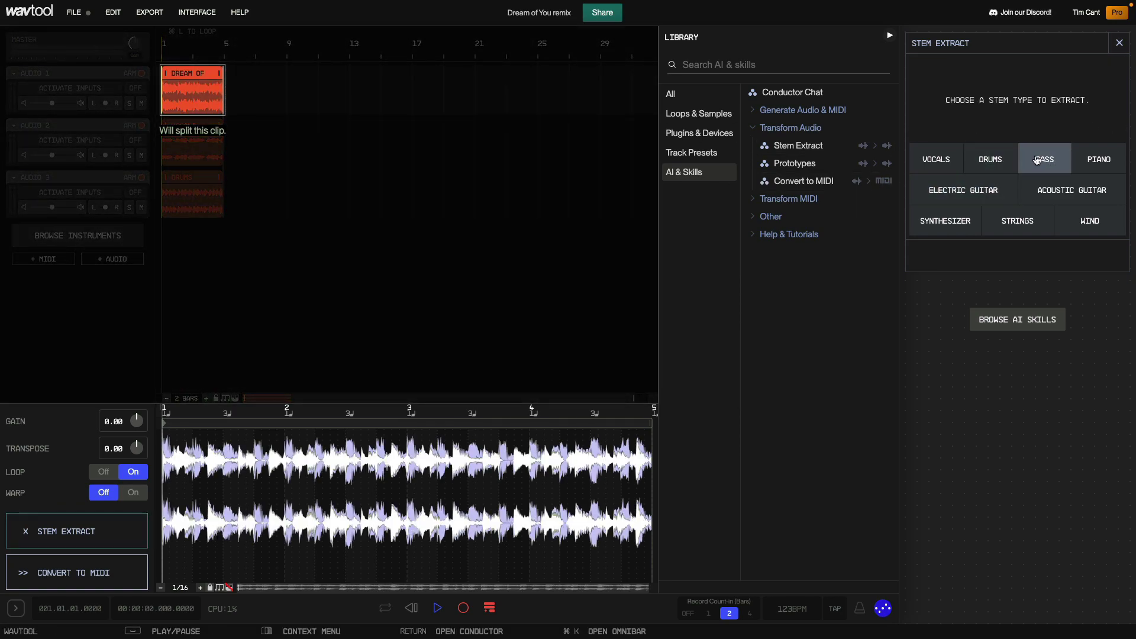
{"action": "left_click", "coordinate": [1038, 158]}
{"action": "left_click_drag", "start_coordinate": [976, 71], "coordinate": [167, 262]}
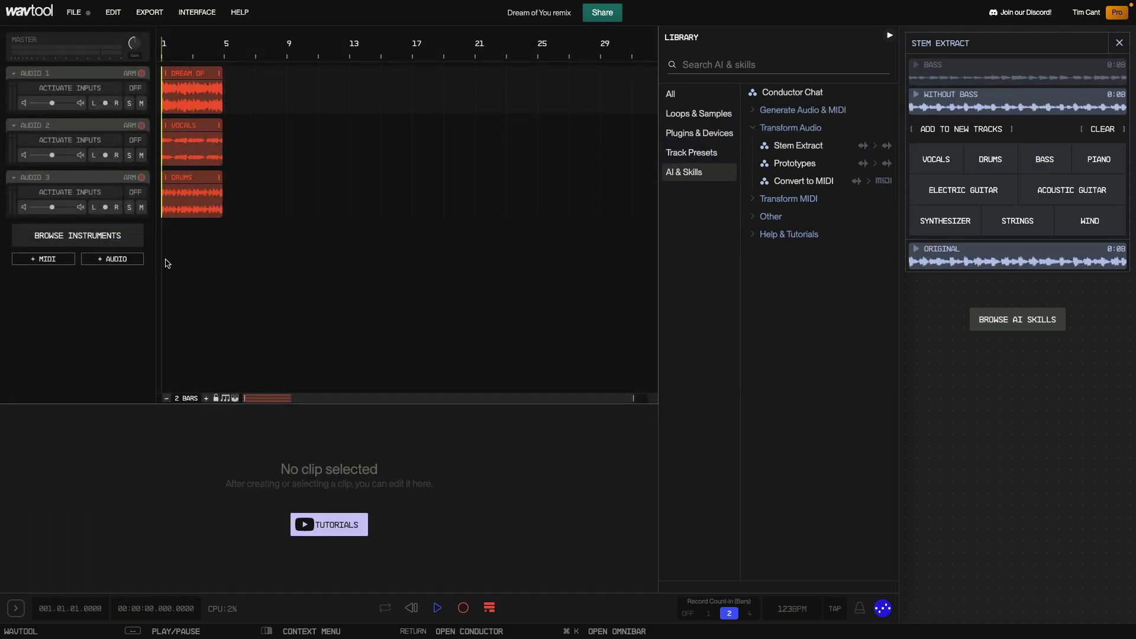
Drop BASS onto Audio 4, then extract PIANO and place it on Audio 5.
{"action": "left_click", "coordinate": [167, 262]}
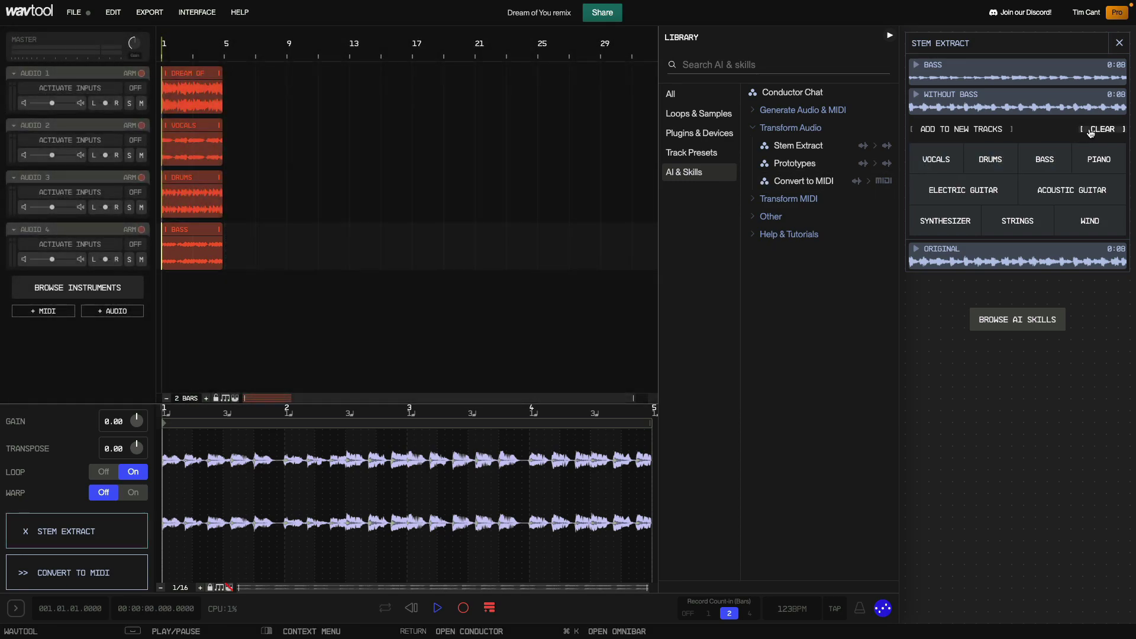
{"action": "left_click", "coordinate": [224, 85]}
{"action": "left_click", "coordinate": [197, 77]}
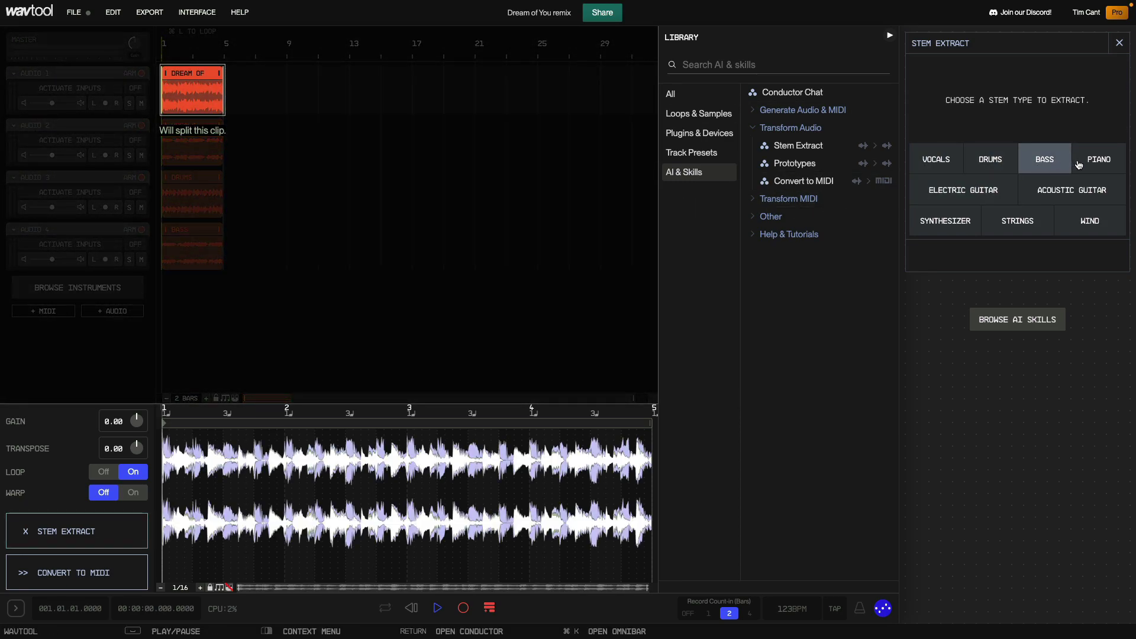
{"action": "left_click", "coordinate": [1084, 163]}
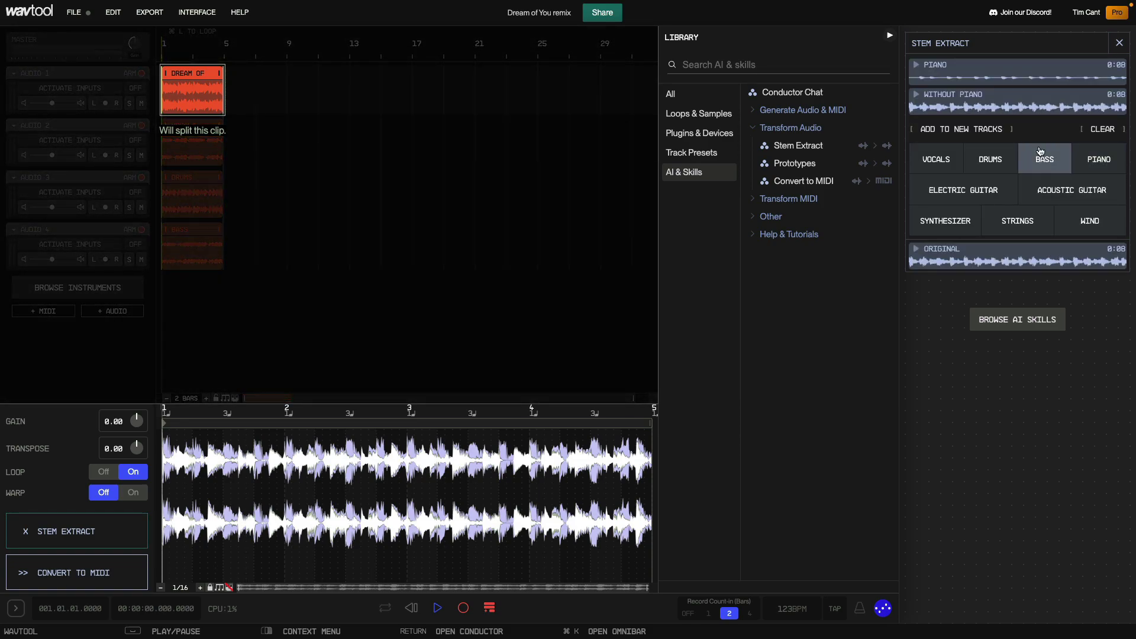
{"action": "left_click_drag", "start_coordinate": [968, 82], "coordinate": [169, 320]}
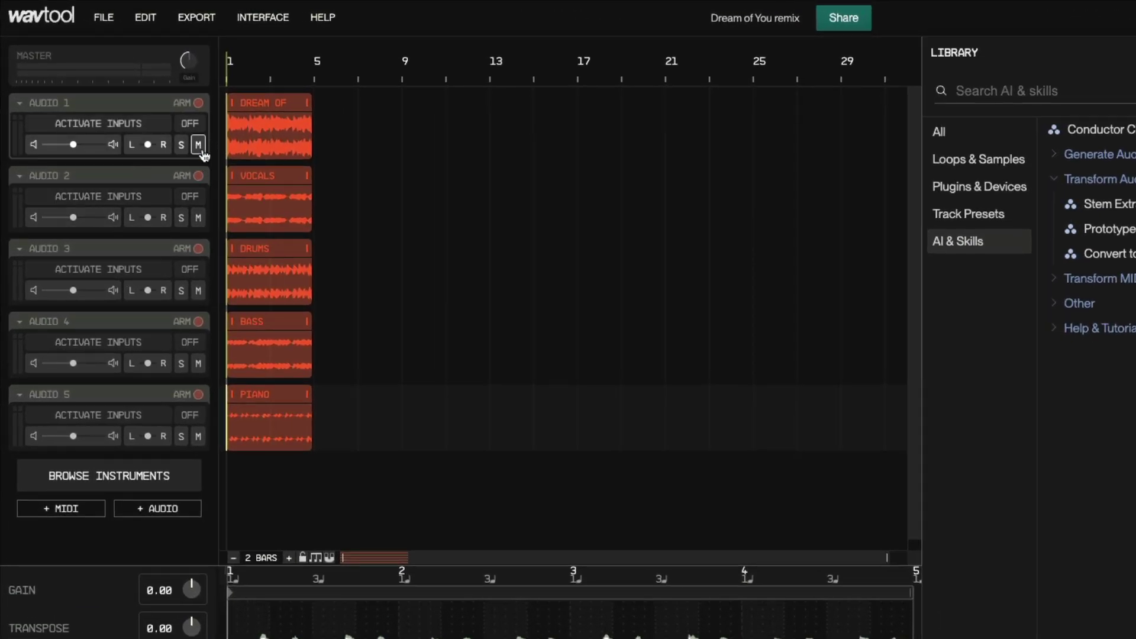
Mute the Audio 1 full mix and play back the four stems.
{"action": "left_click", "coordinate": [142, 104]}
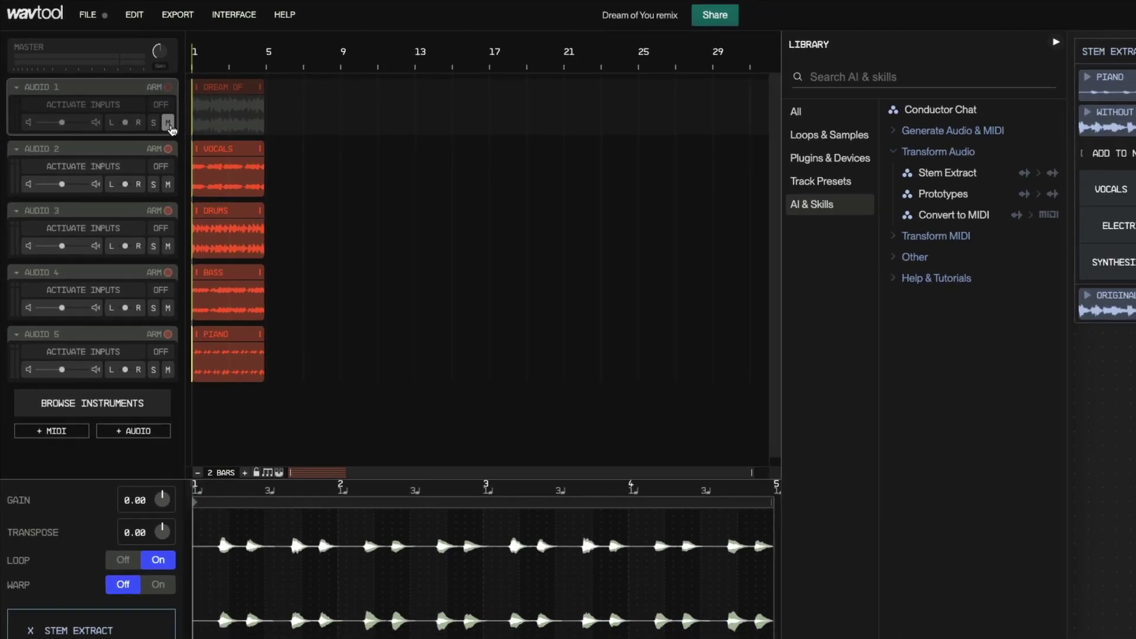
{"action": "key", "text": "space"}
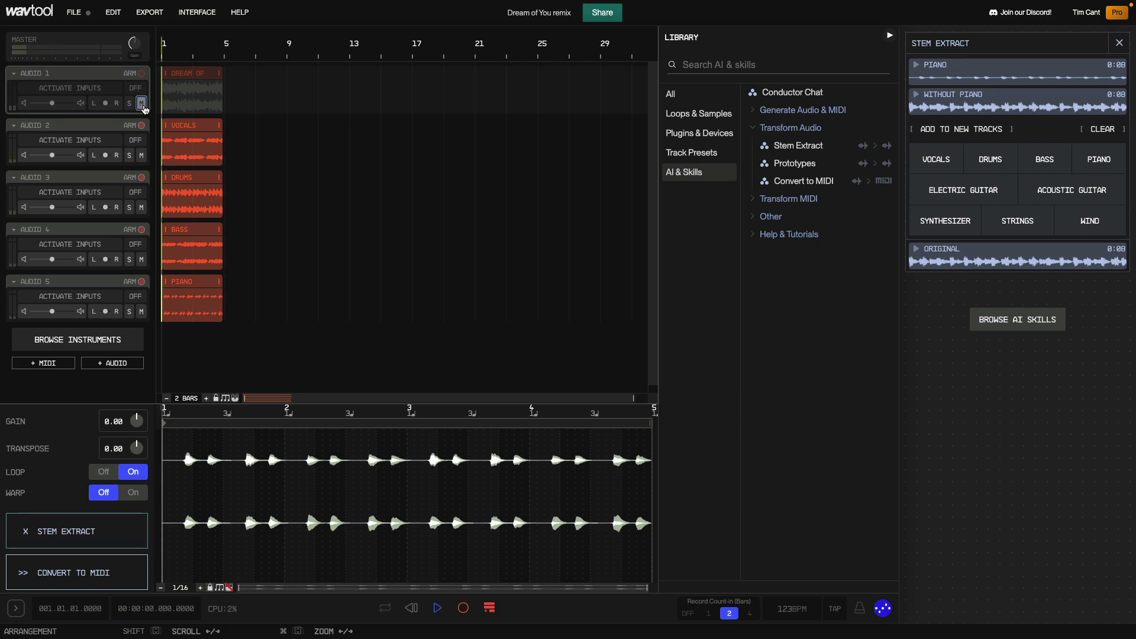
{"action": "key", "text": "space"}
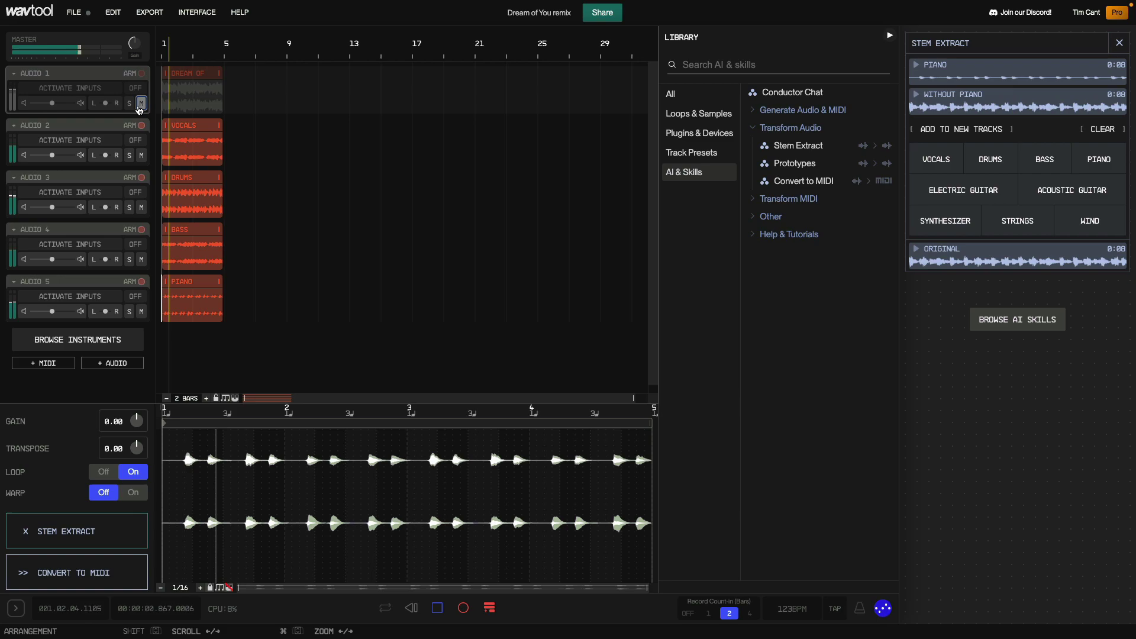
Toggle solo on Audio 1 to compare, leave solo off, and select the PIANO clip.
{"action": "left_click", "coordinate": [129, 104]}
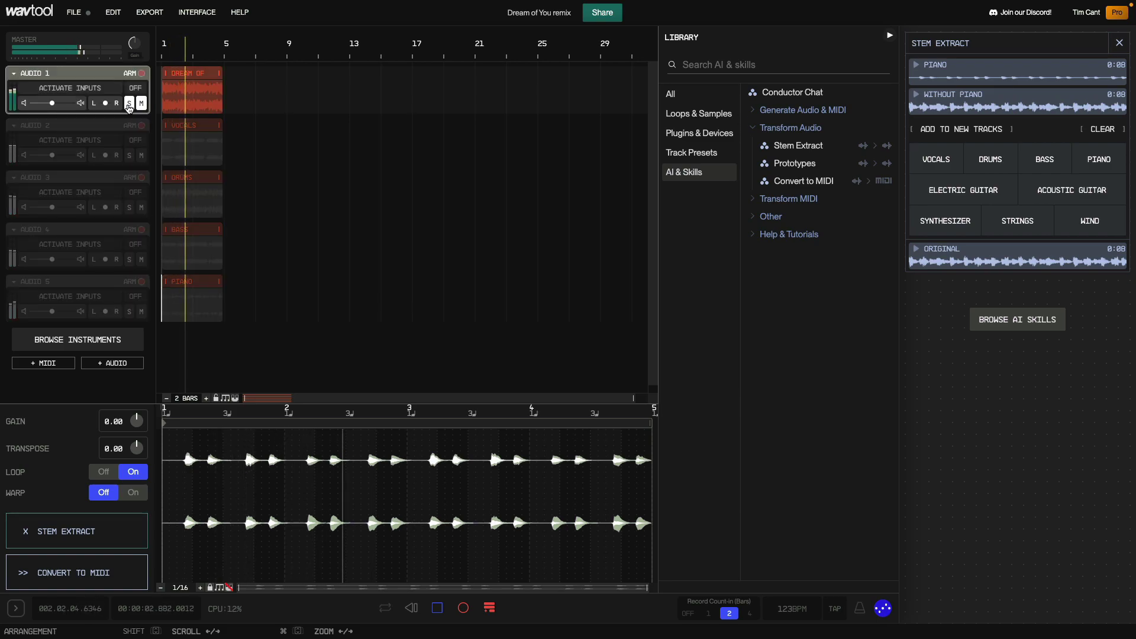
{"action": "left_click", "coordinate": [129, 103]}
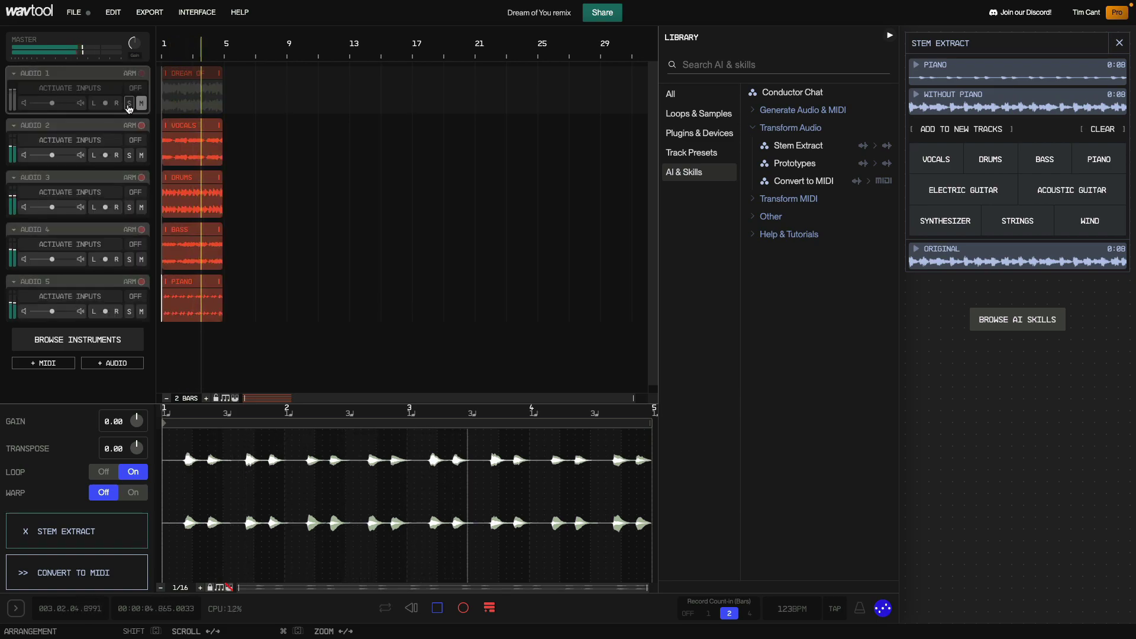
{"action": "left_click", "coordinate": [129, 103]}
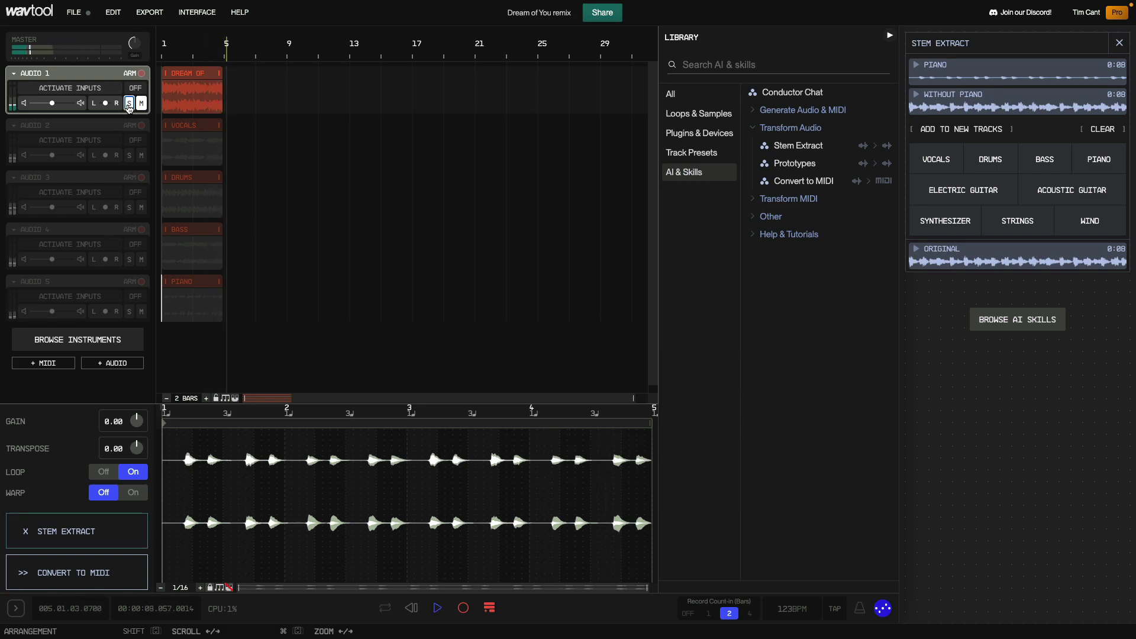
{"action": "left_click", "coordinate": [129, 104]}
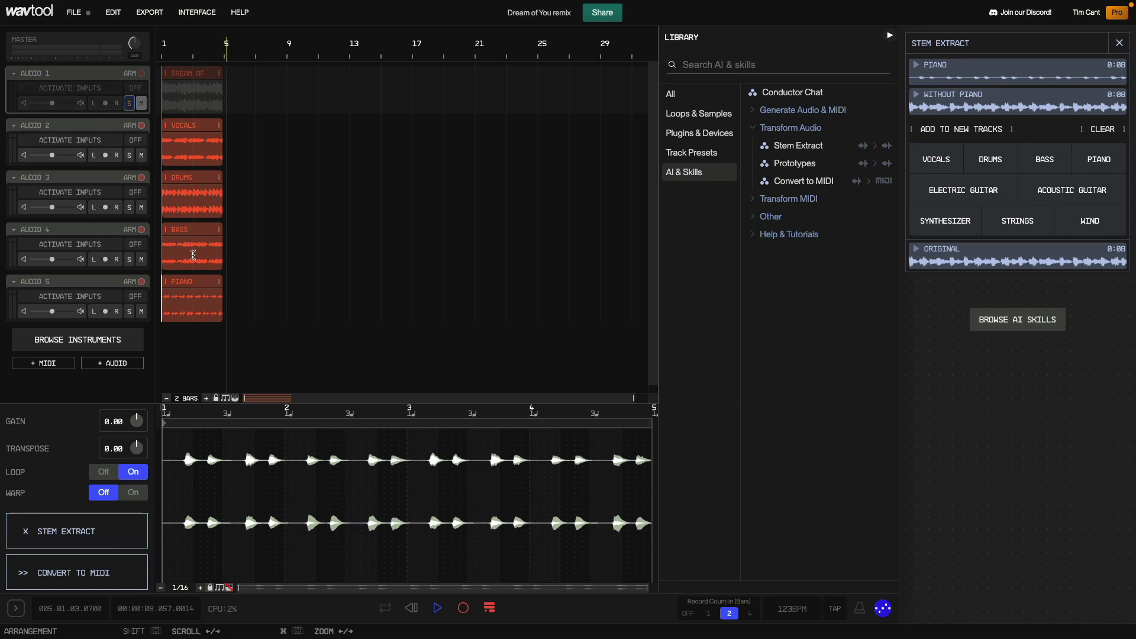
{"action": "left_click", "coordinate": [189, 281]}
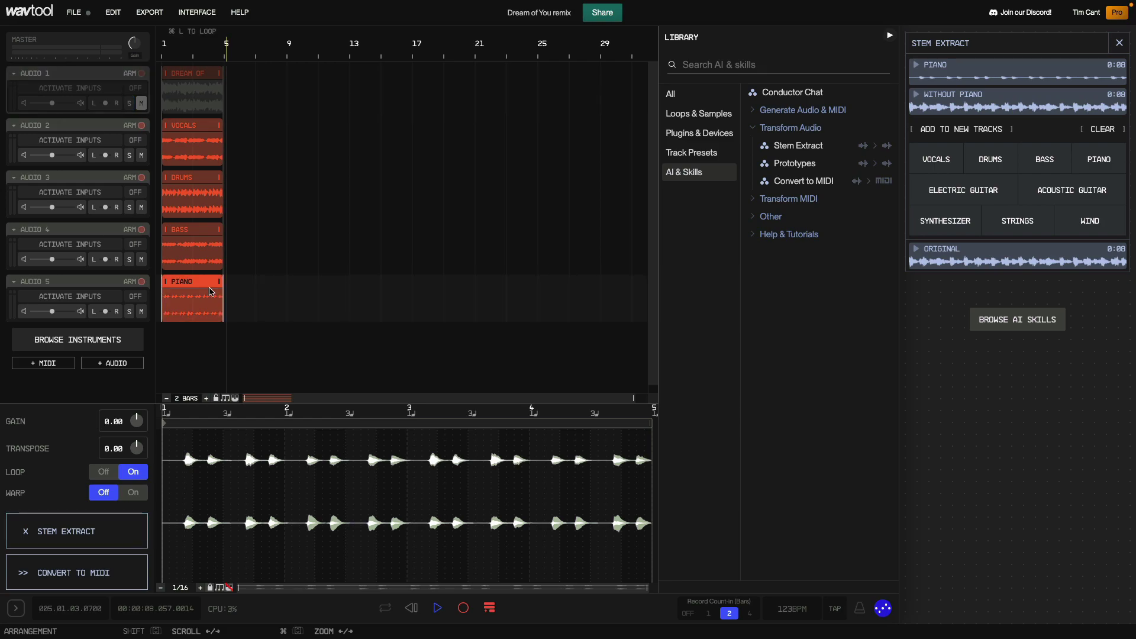
Convert the PIANO clip to a soloed MIDI 1 track, play it, and lower sensitivity.
{"action": "left_click", "coordinate": [785, 182]}
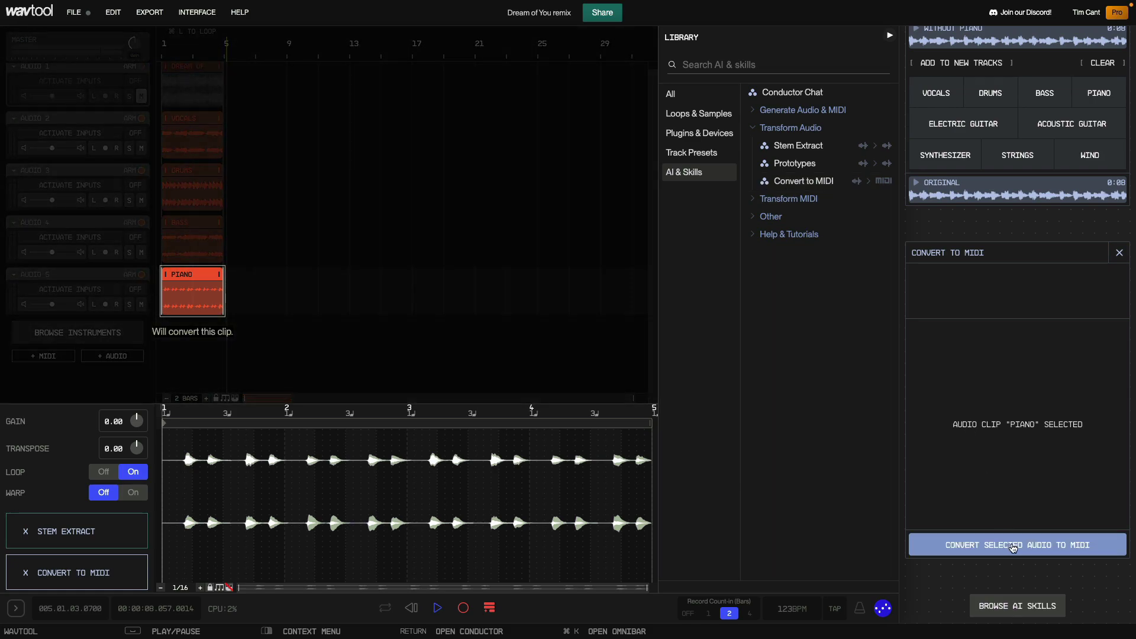
{"action": "left_click", "coordinate": [1010, 540]}
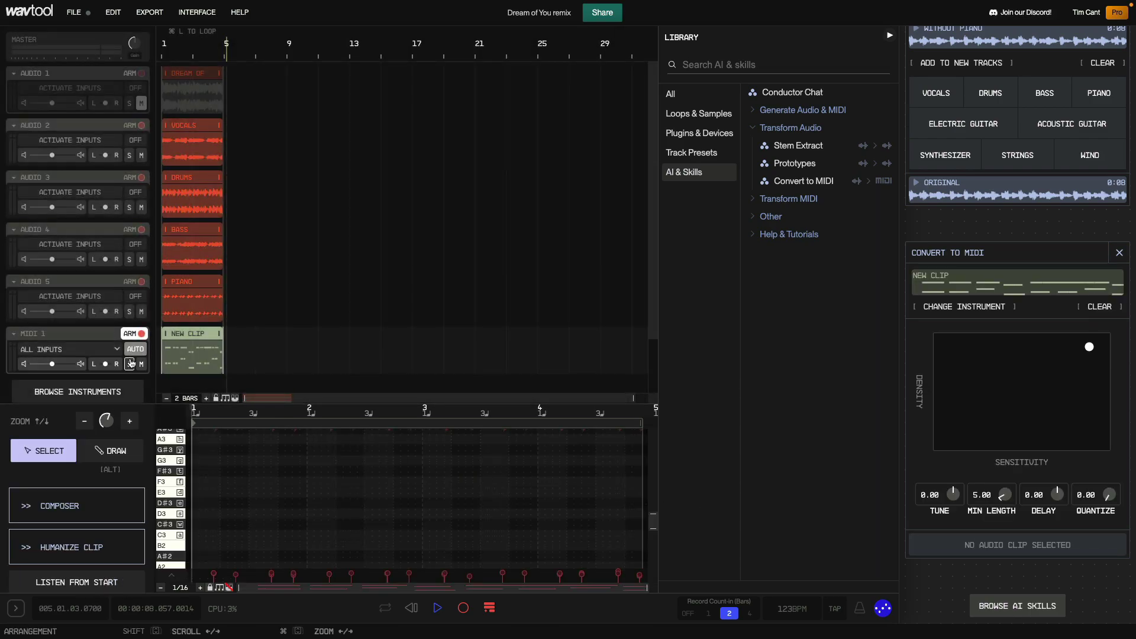
{"action": "left_click", "coordinate": [130, 363]}
{"action": "key", "text": "space"}
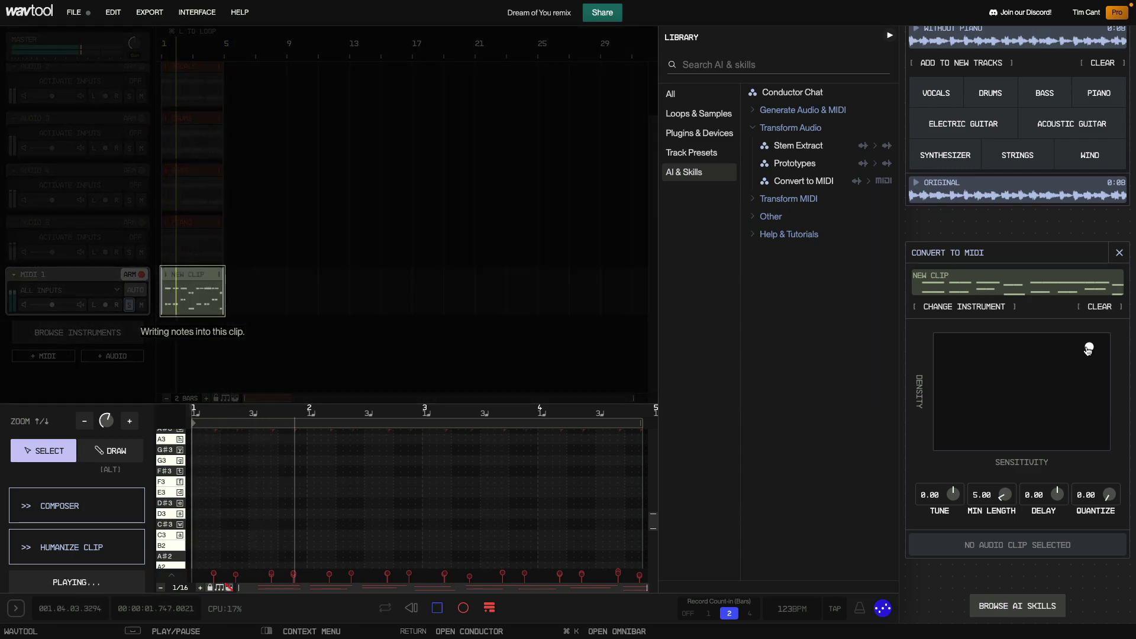
{"action": "left_click_drag", "start_coordinate": [1089, 348], "coordinate": [985, 357]}
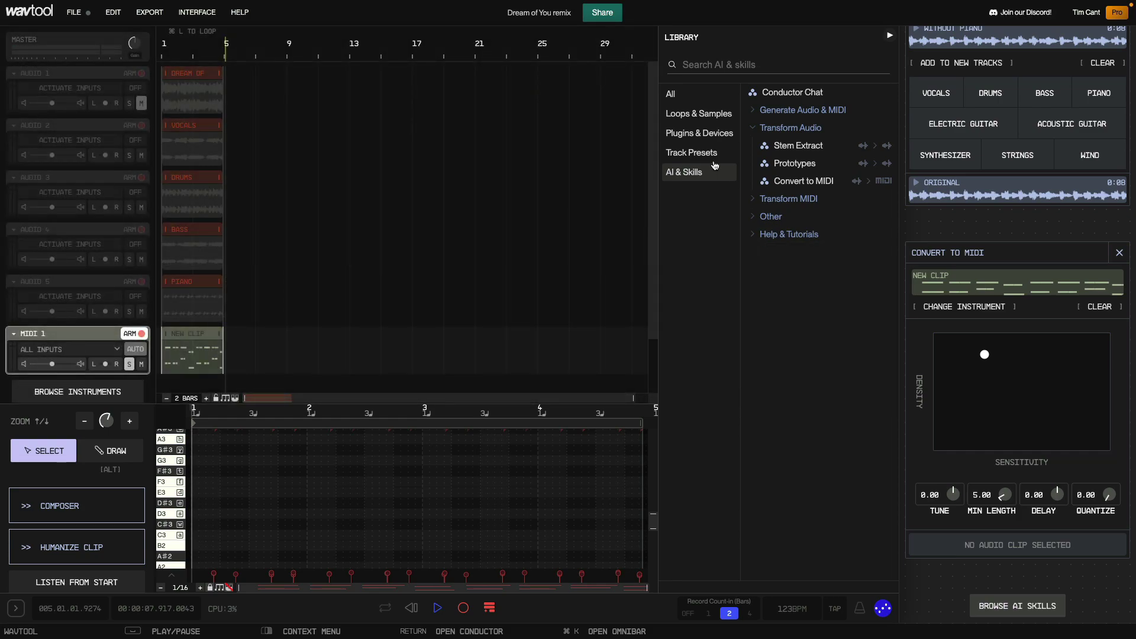
Apply the Retro Pluck track preset from the chord presets to the MIDI track.
{"action": "left_click", "coordinate": [714, 158]}
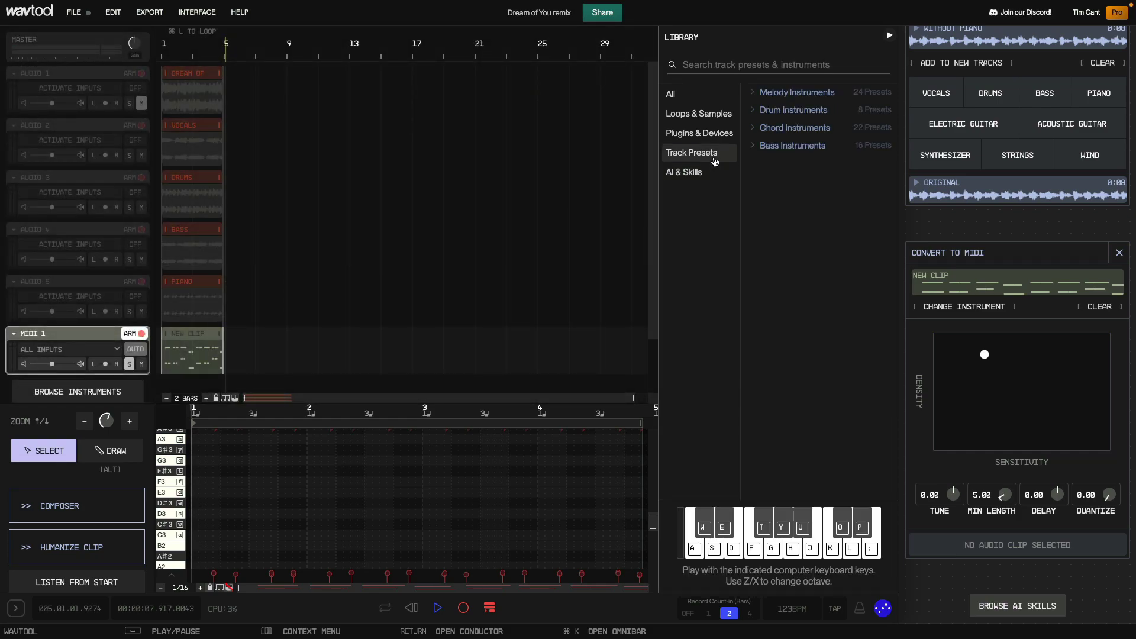
{"action": "left_click", "coordinate": [753, 131]}
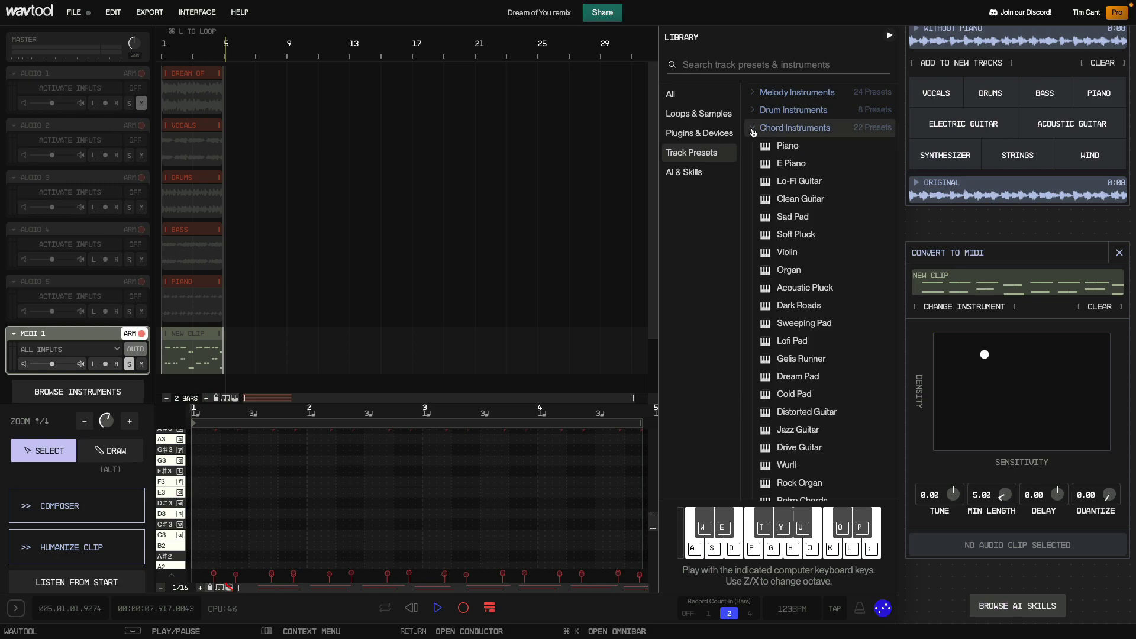
{"action": "scroll", "coordinate": [797, 285], "scroll_direction": "down", "scroll_amount": 1}
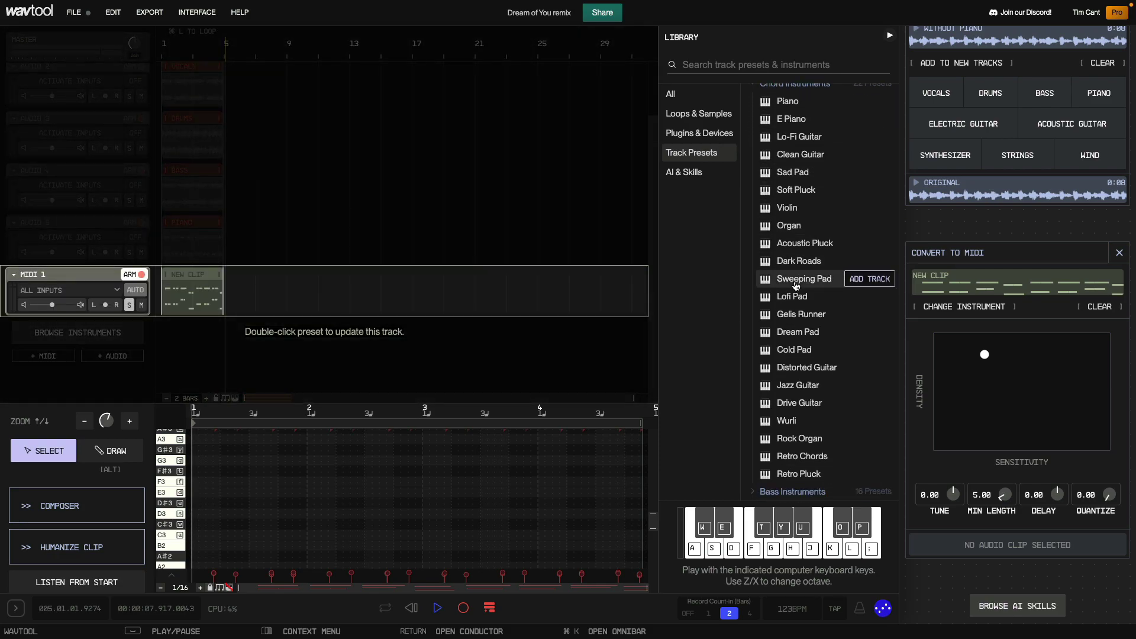
{"action": "double_click", "coordinate": [804, 475]}
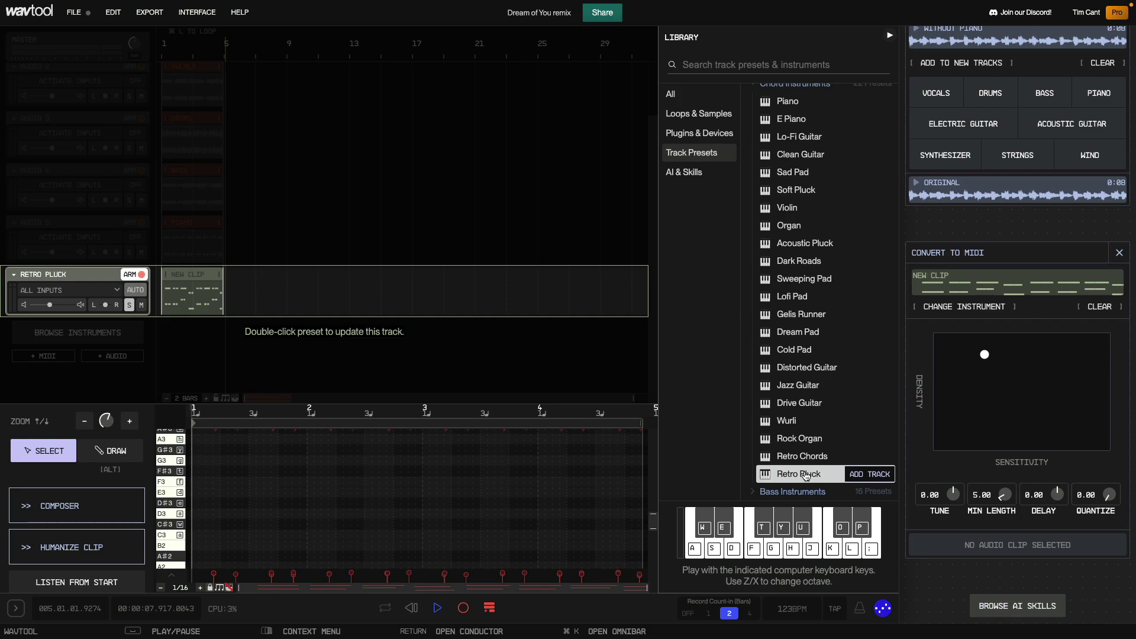
Play and stop the arrangement, then apply Retro Pluck to the track again.
{"action": "key", "text": "space"}
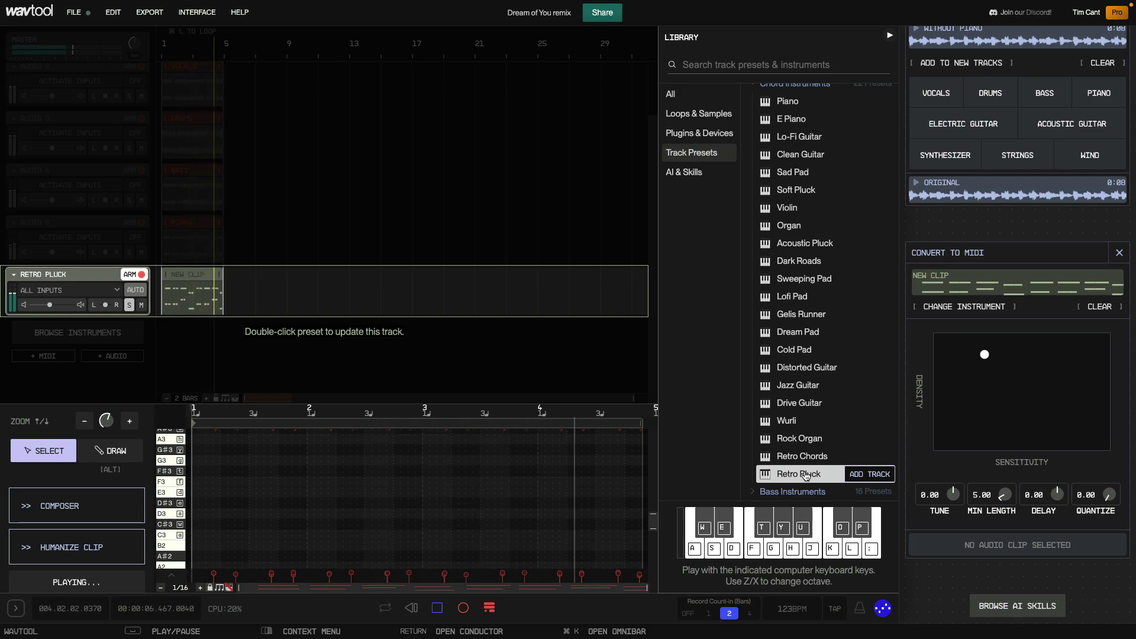
{"action": "key", "text": "space"}
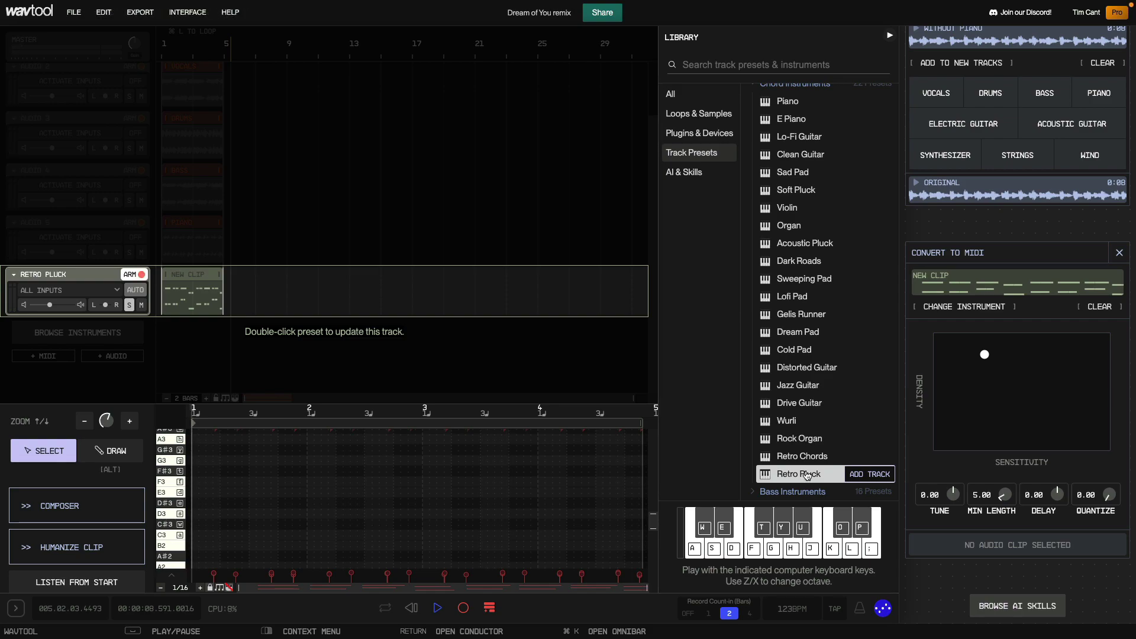
{"action": "double_click", "coordinate": [808, 475]}
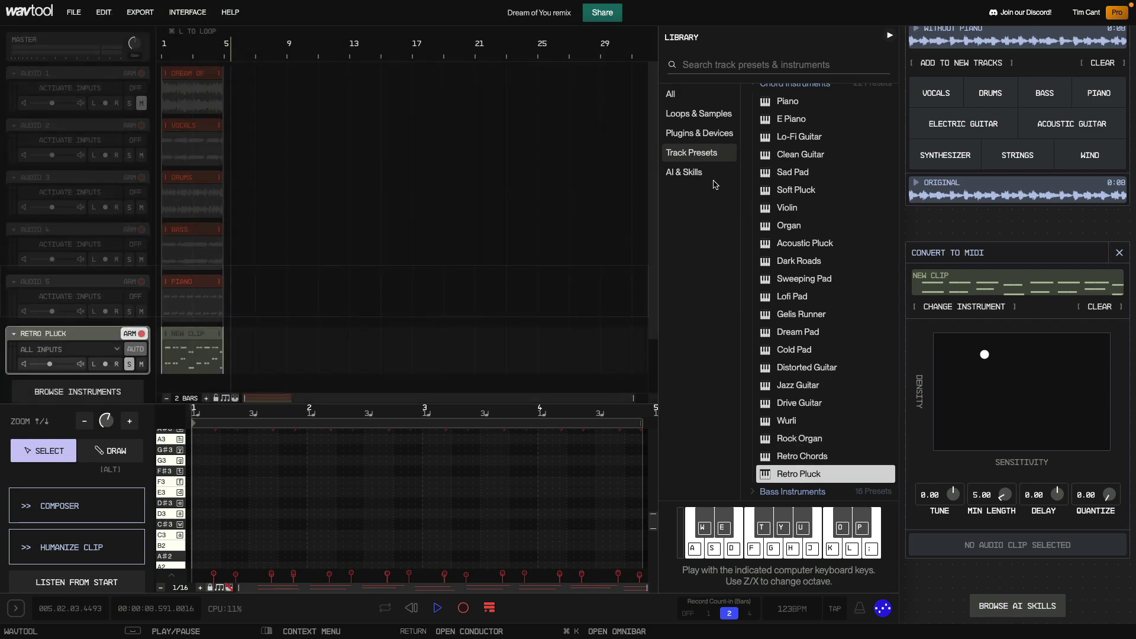
Add a Tempo Delay from WavTool Devices > Delay to the Audio 5 piano track.
{"action": "left_click", "coordinate": [712, 136]}
{"action": "left_click", "coordinate": [756, 111]}
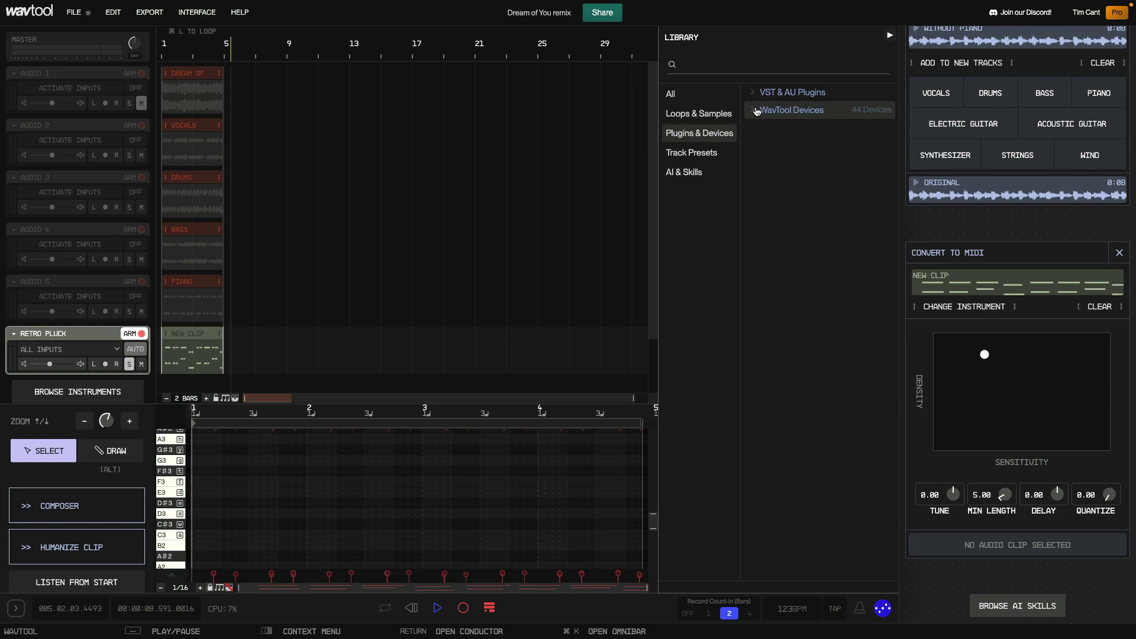
{"action": "left_click", "coordinate": [766, 216]}
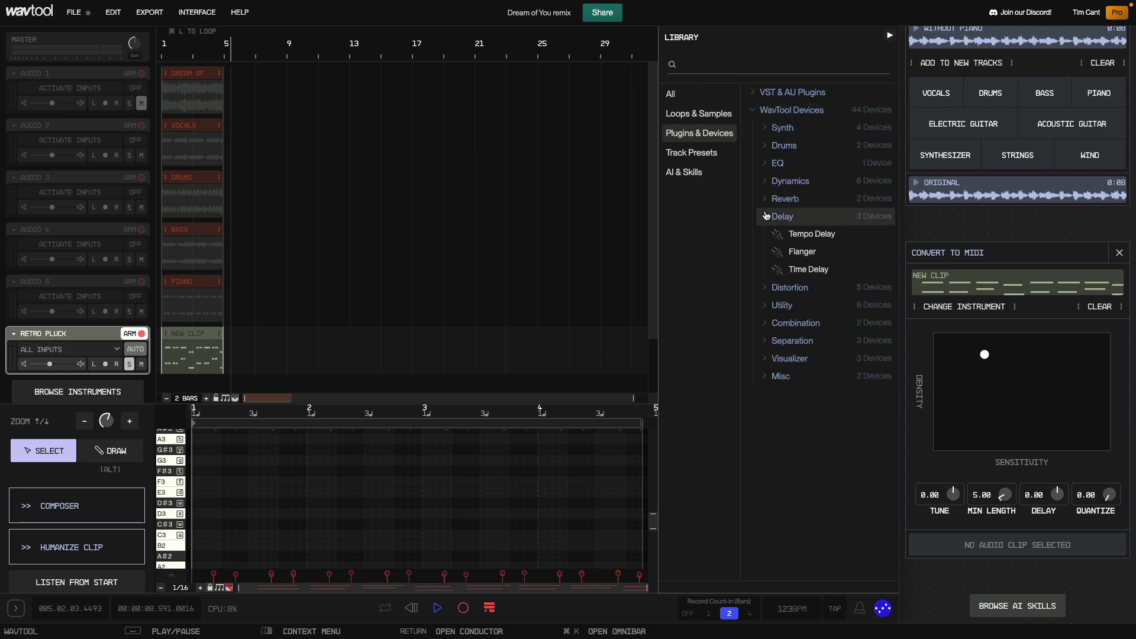
{"action": "left_click_drag", "start_coordinate": [796, 233], "coordinate": [176, 296]}
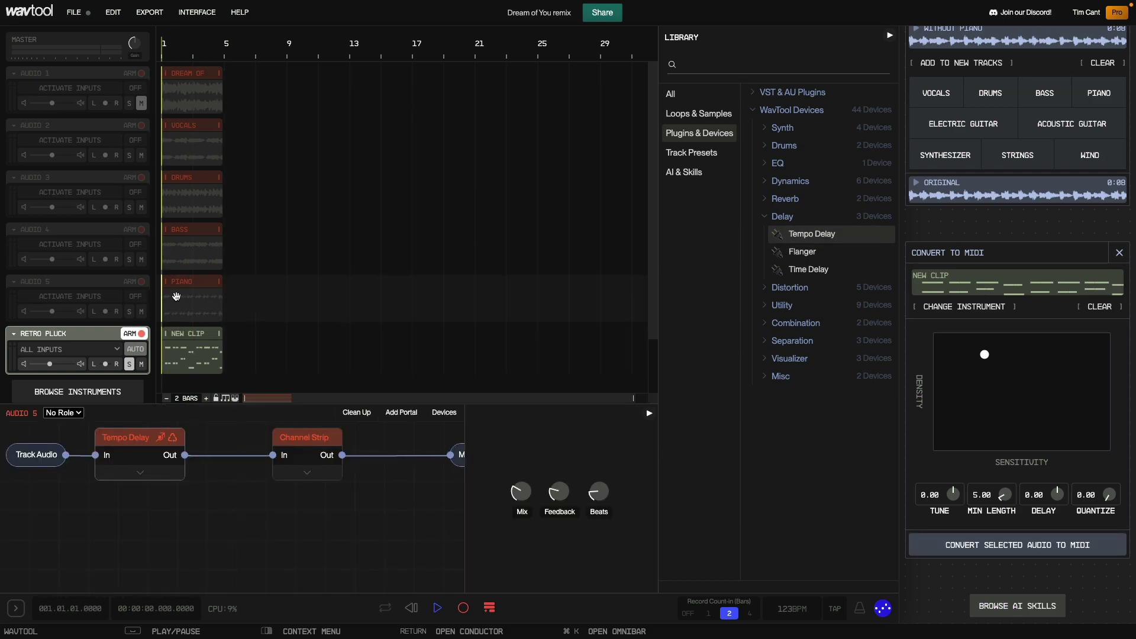
Raise the Tempo Delay's Beats to about 1.5, then solo Audio 5 and play it back.
{"action": "left_click", "coordinate": [140, 430]}
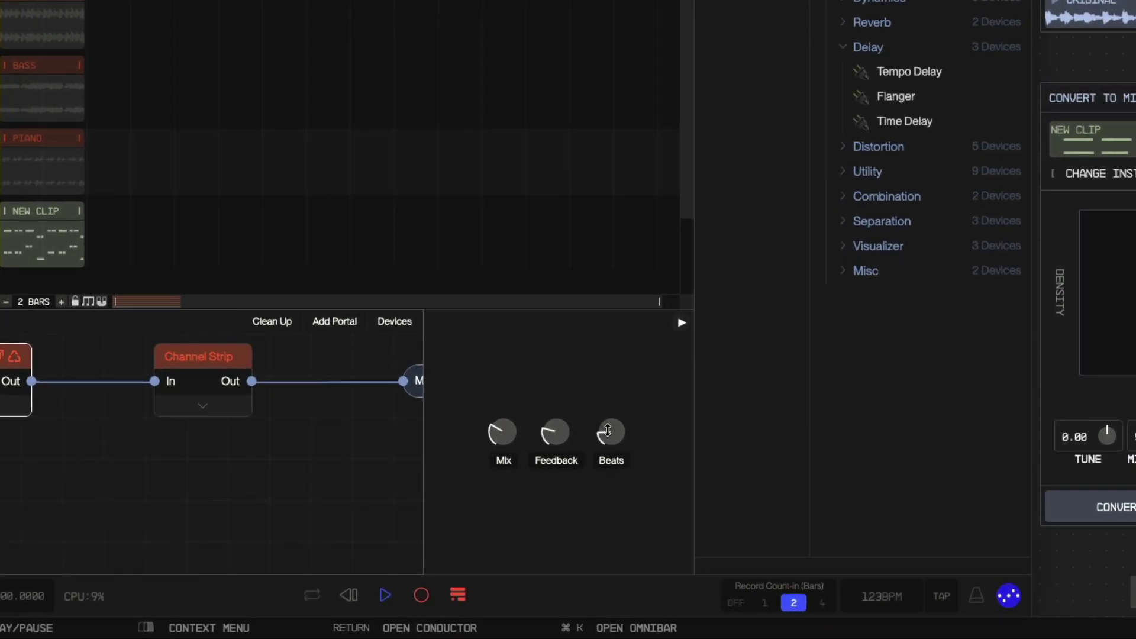
{"action": "mouse_move", "coordinate": [596, 490]}
{"action": "left_click_drag", "start_coordinate": [608, 430], "coordinate": [608, 414]}
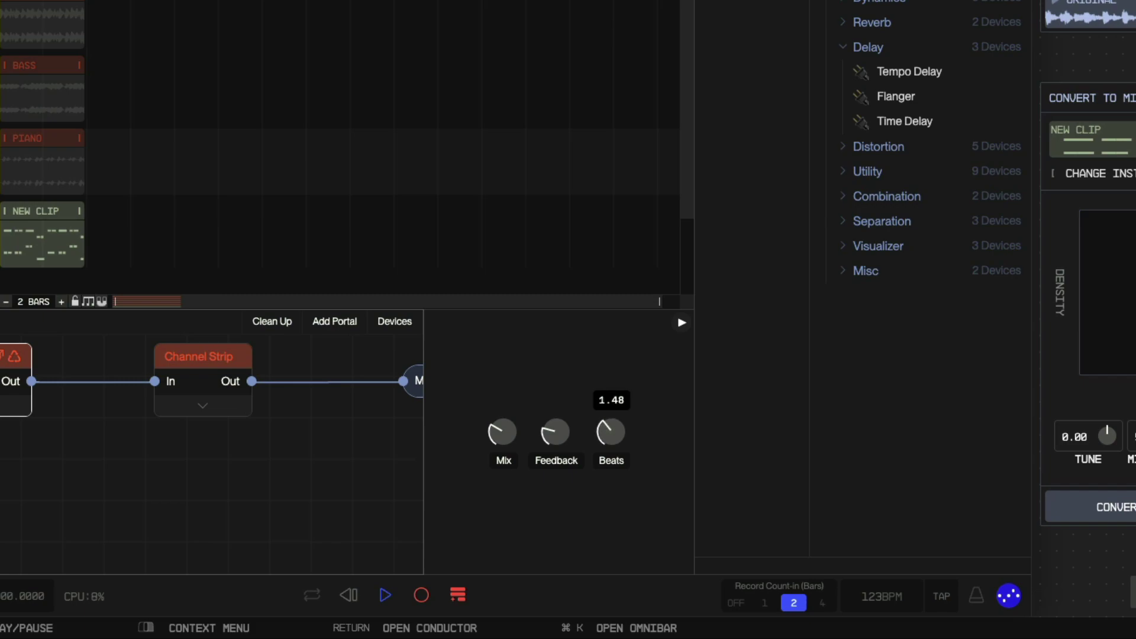
{"action": "left_click_drag", "start_coordinate": [608, 415], "coordinate": [608, 411]}
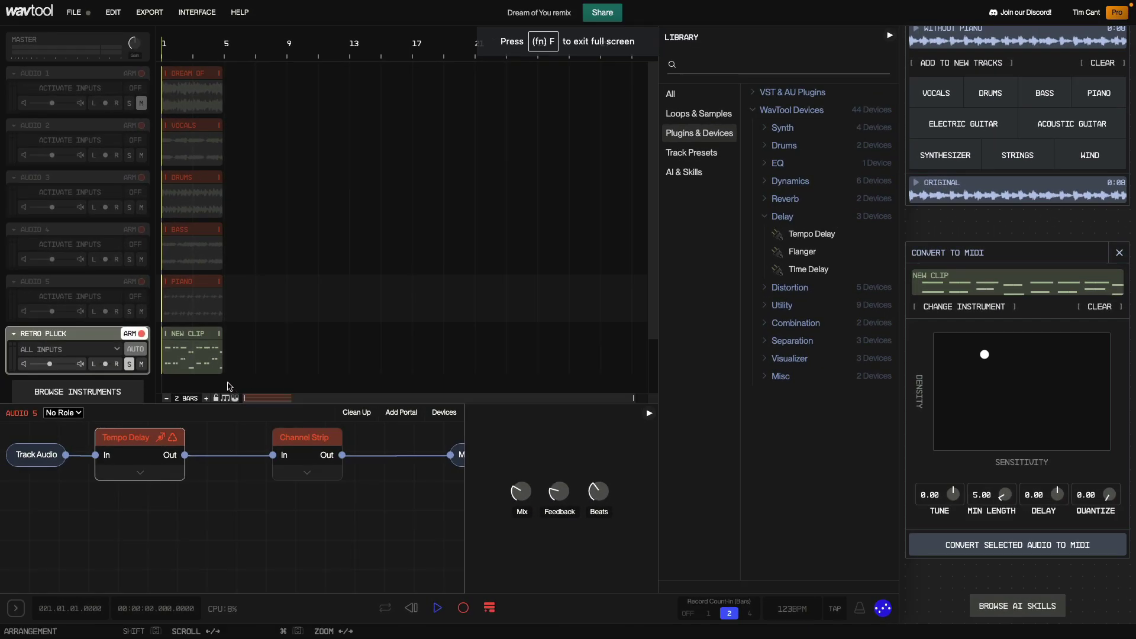
{"action": "left_click", "coordinate": [129, 311]}
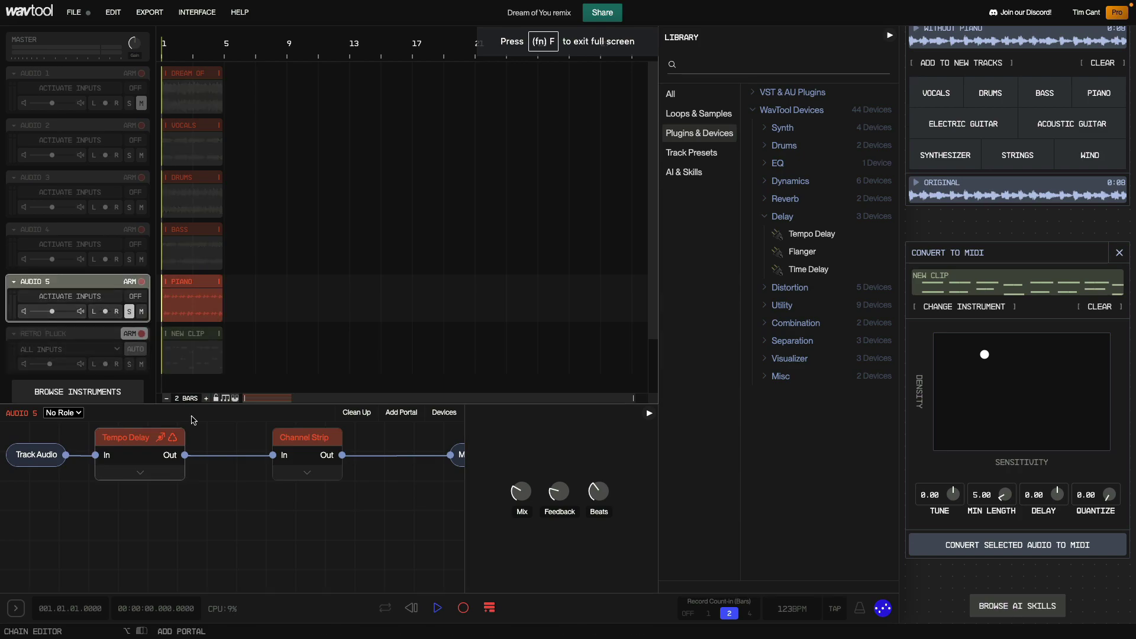
{"action": "key", "text": "space"}
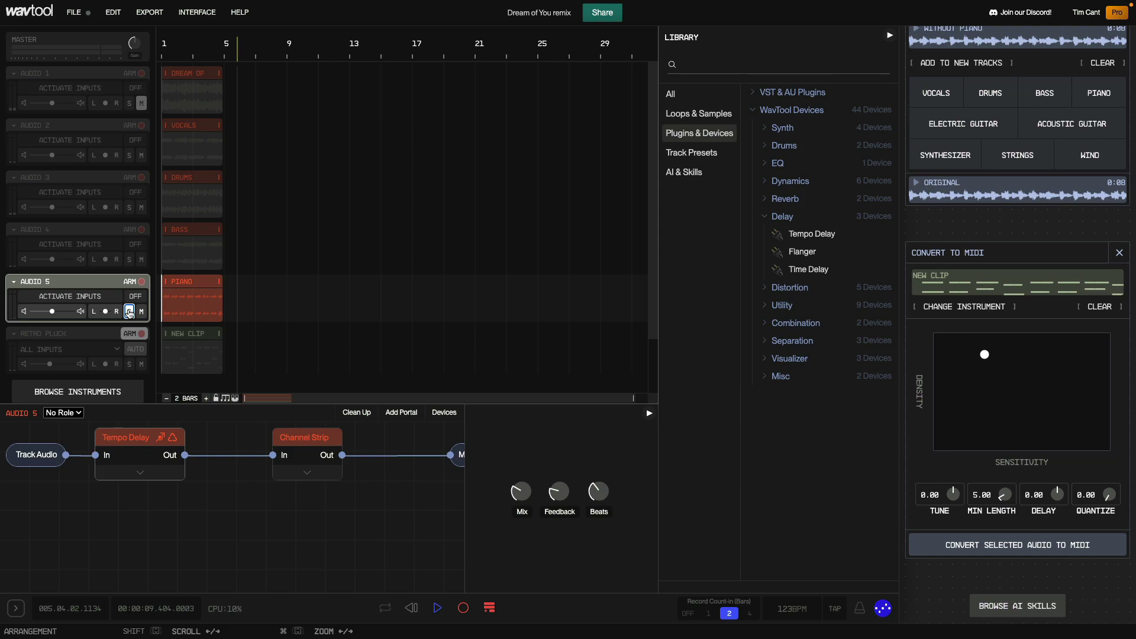
Unsolo the piano, copy the Drums clip to bar 5, and duplicate it through bar 17.
{"action": "left_click", "coordinate": [129, 312]}
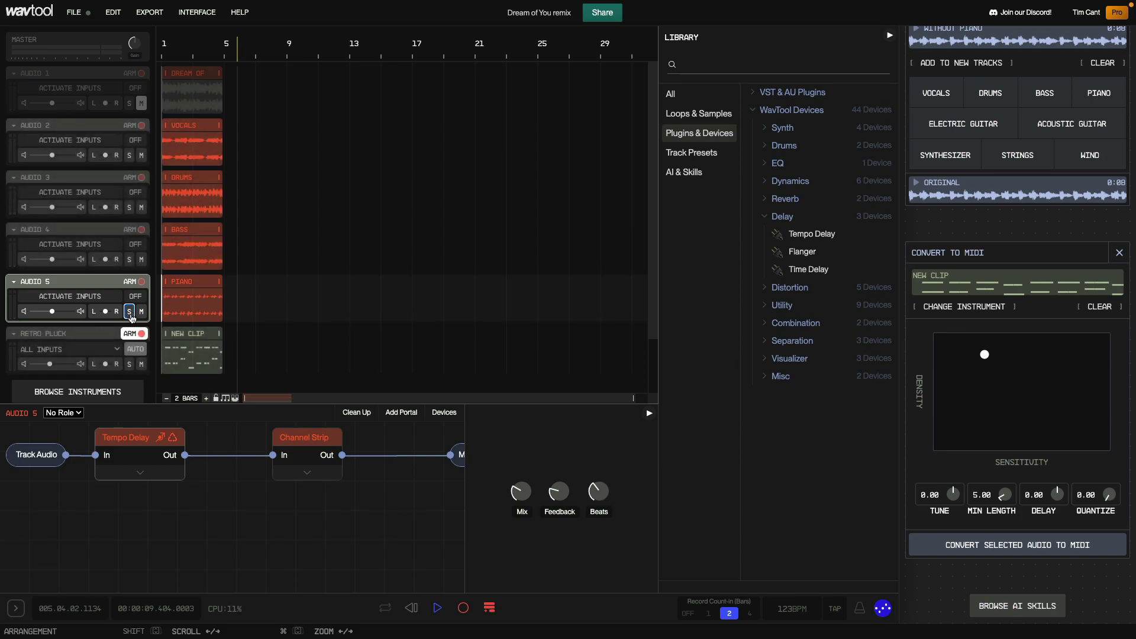
{"action": "left_click", "coordinate": [183, 179]}
{"action": "left_click_drag", "start_coordinate": [183, 180], "coordinate": [245, 179]}
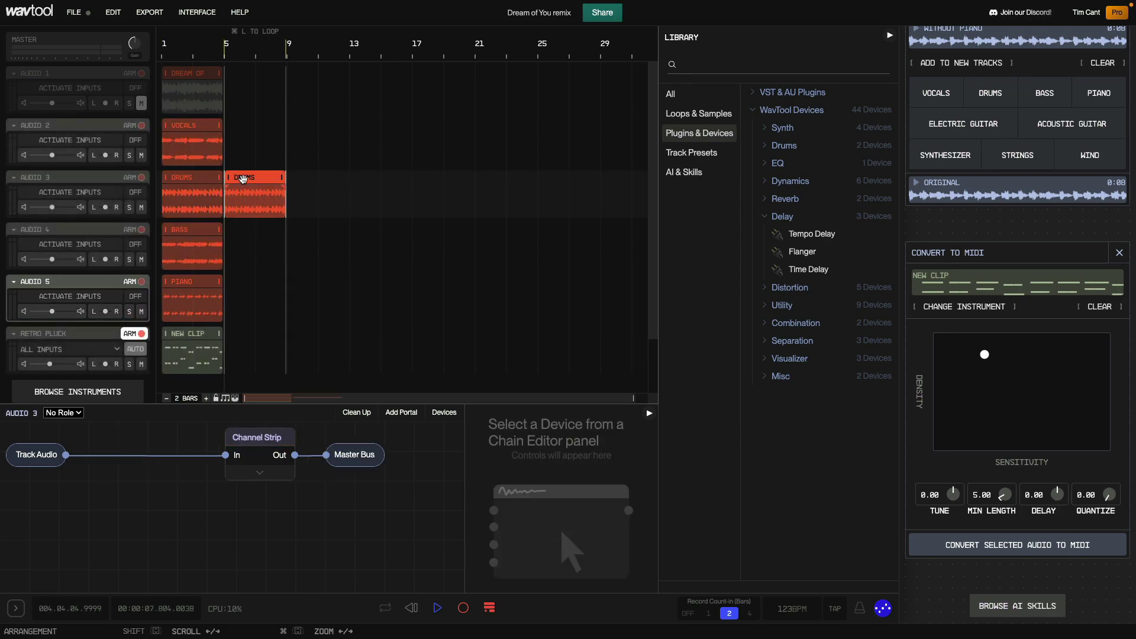
{"action": "key", "text": "ctrl+d"}
{"action": "key", "text": "ctrl+d"}
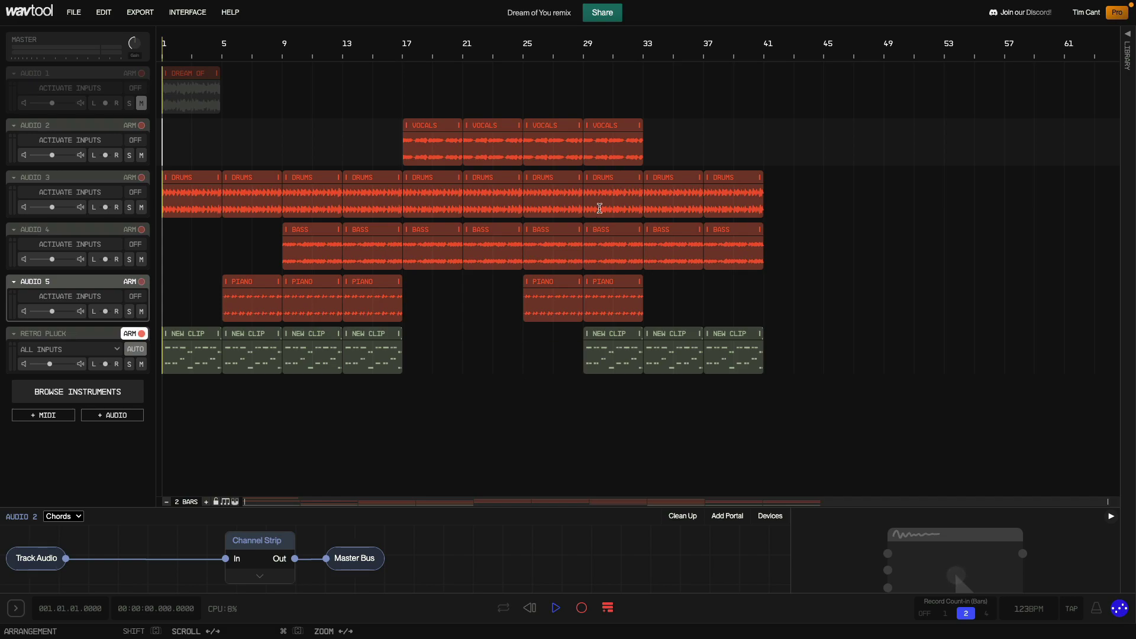
Park the playhead at bar 33 and zoom the timeline in around it.
{"action": "left_click", "coordinate": [641, 59]}
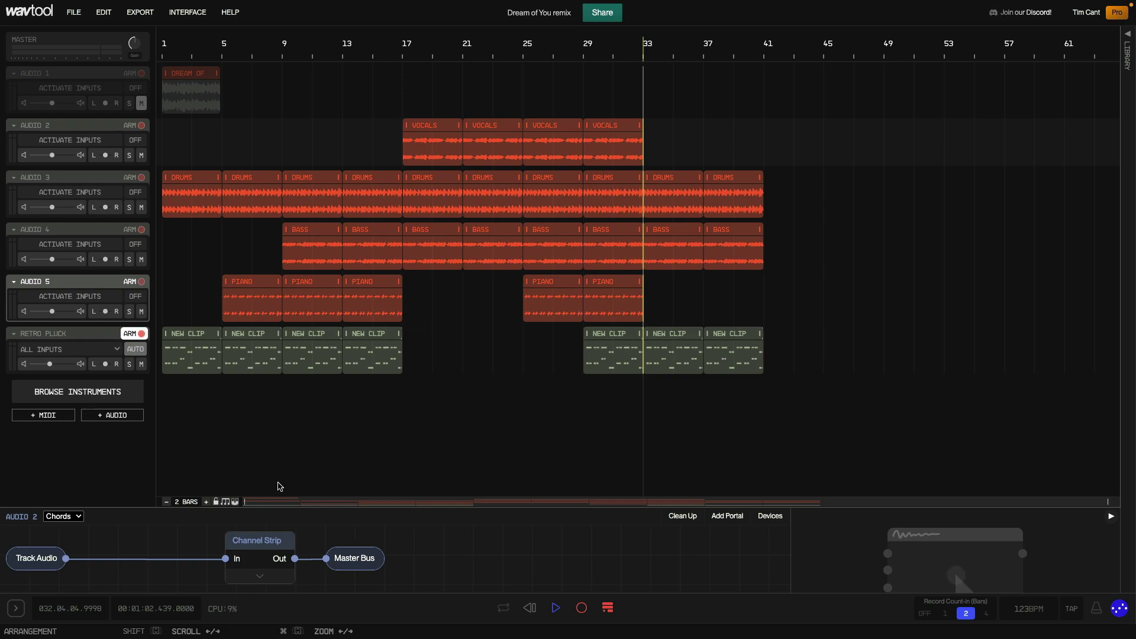
{"action": "left_click_drag", "start_coordinate": [245, 501], "coordinate": [642, 500]}
{"action": "left_click_drag", "start_coordinate": [1109, 501], "coordinate": [690, 500]}
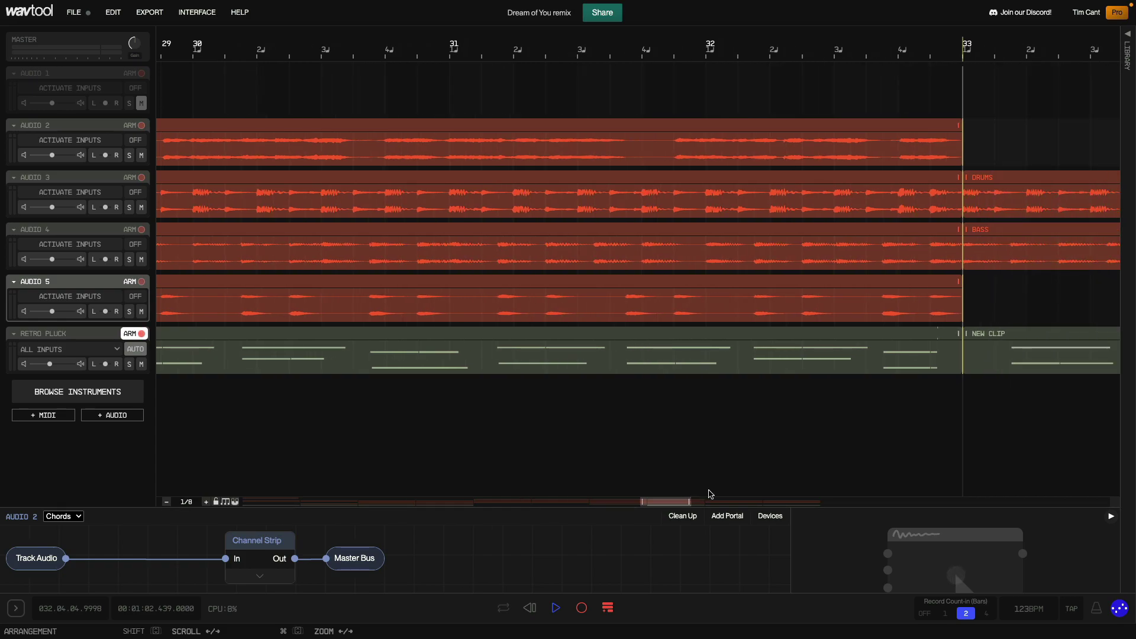
Split the last Vocals clip at bar 32 beat 4, delete its tail, and move the playhead to bar 17.
{"action": "left_click", "coordinate": [897, 58]}
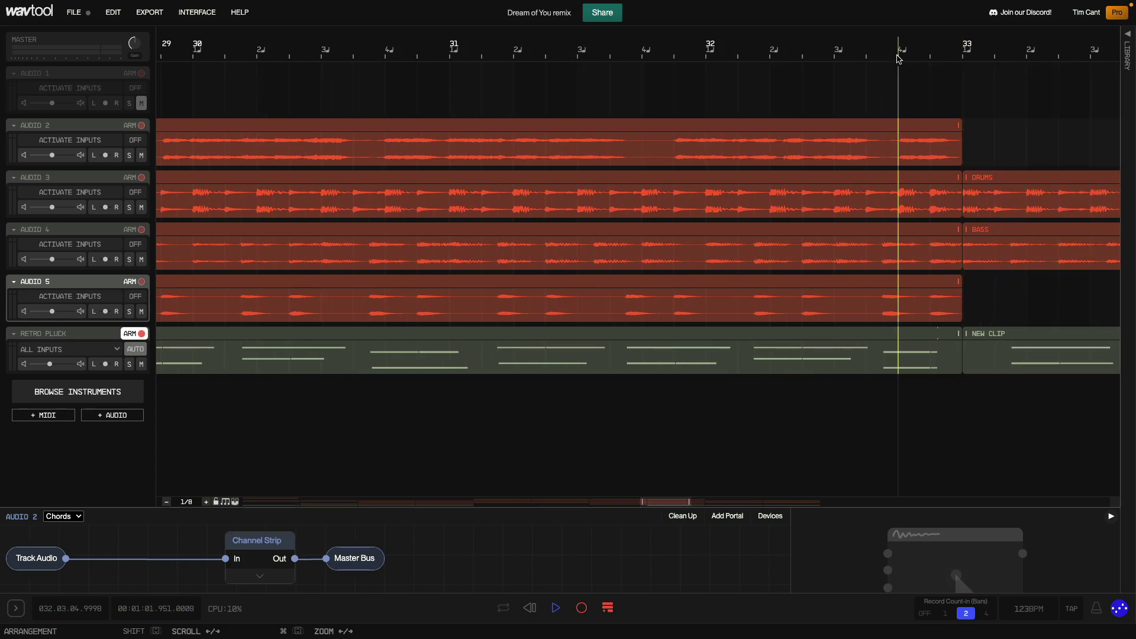
{"action": "right_click", "coordinate": [898, 149]}
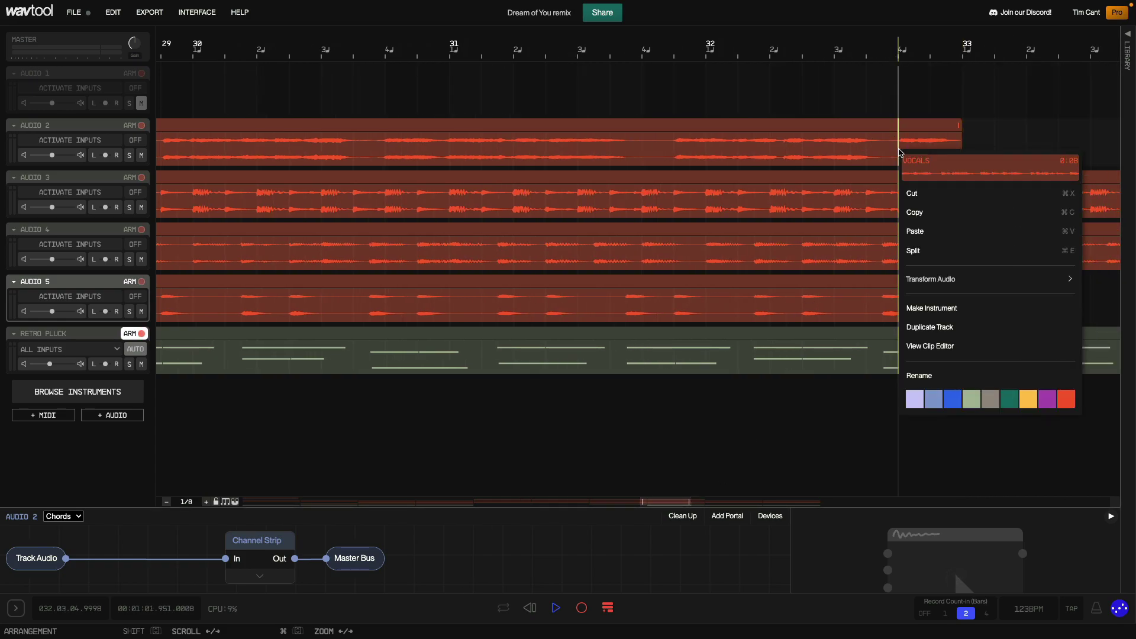
{"action": "left_click", "coordinate": [910, 254]}
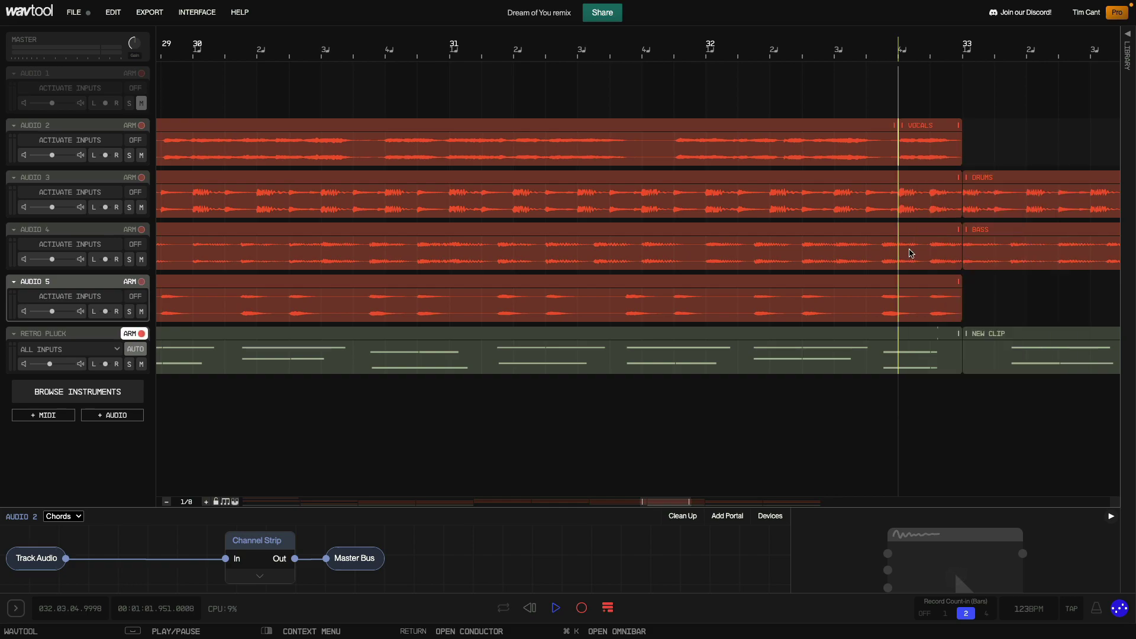
{"action": "left_click", "coordinate": [918, 129]}
{"action": "key", "text": "BackSpace"}
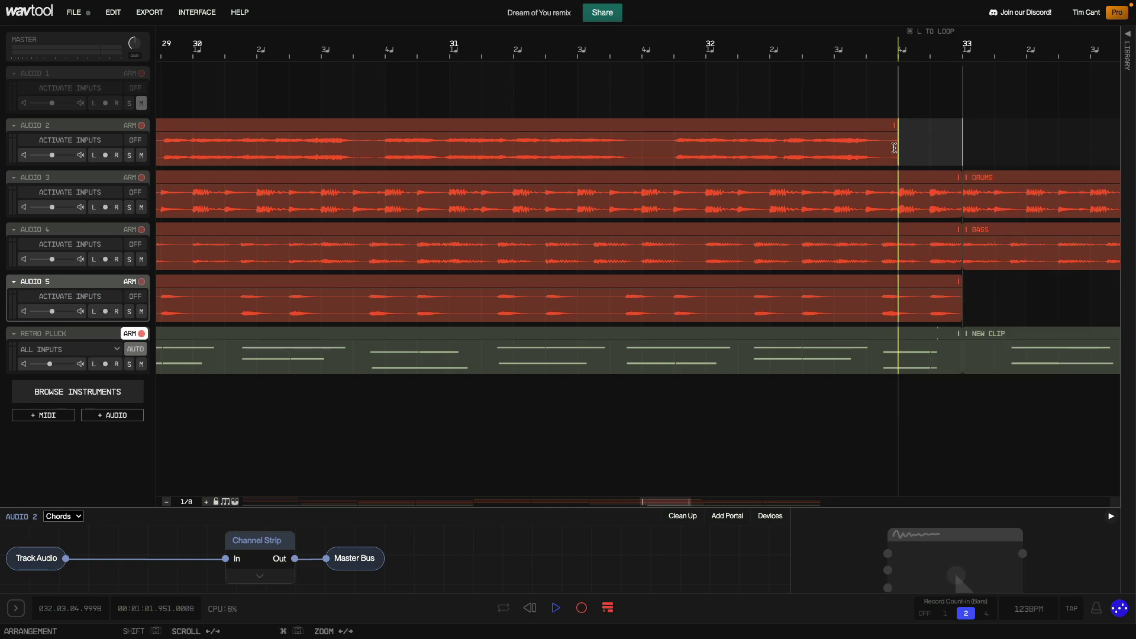
{"action": "left_click_drag", "start_coordinate": [641, 501], "coordinate": [393, 501]}
{"action": "left_click", "coordinate": [400, 90]}
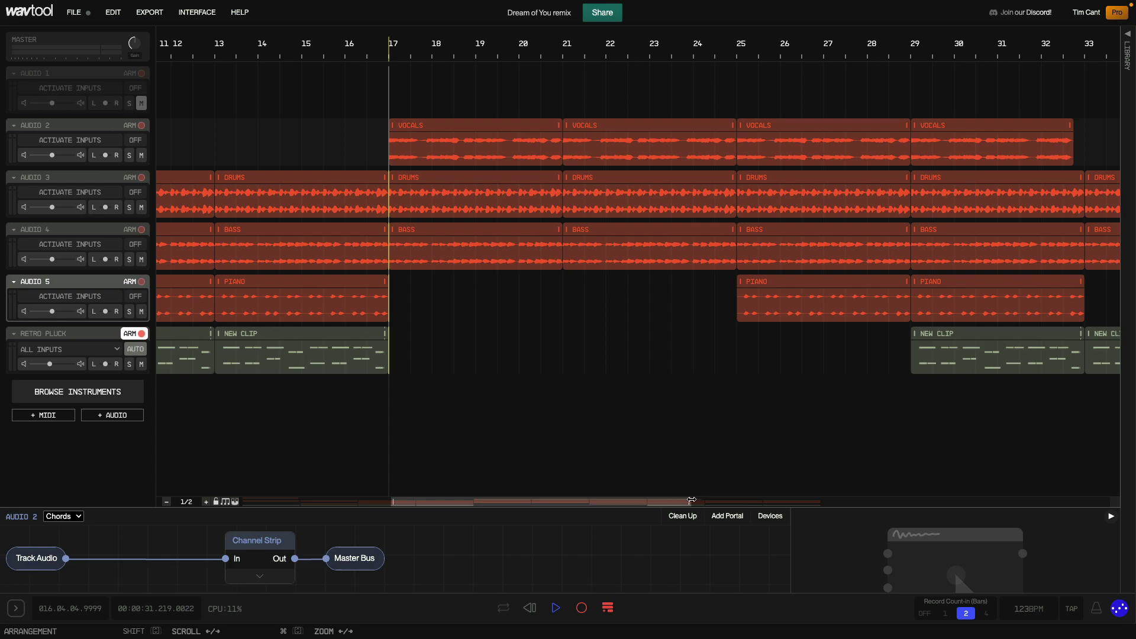